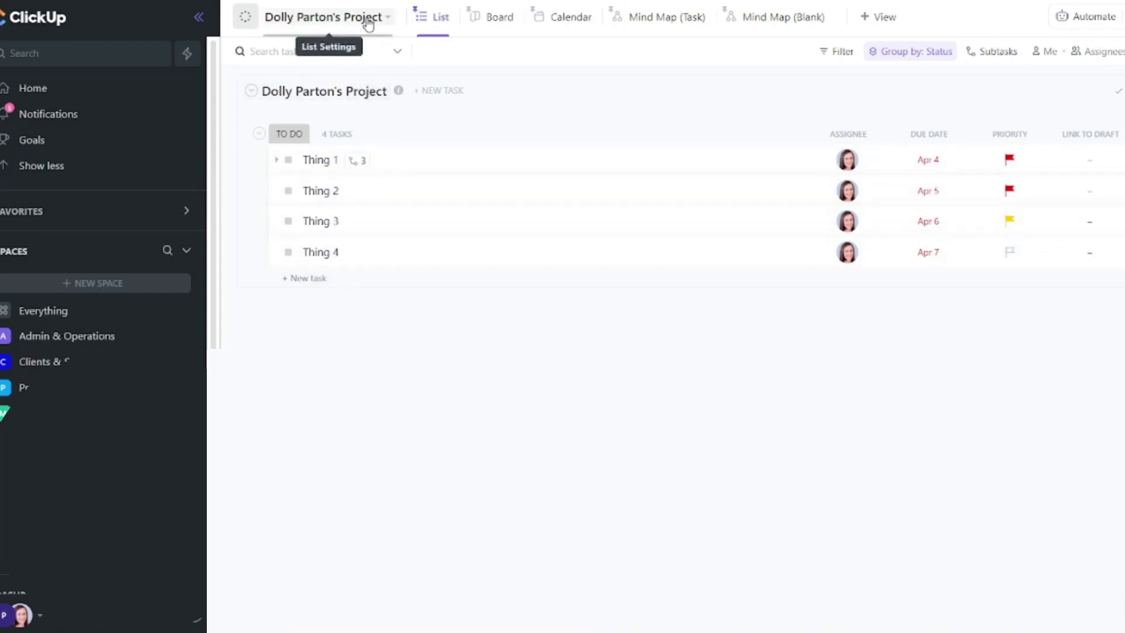
# Add a Whiteboard view to Dolly Parton's Project and start it from scratch as a blank canvas.
pyautogui.click(874, 18)
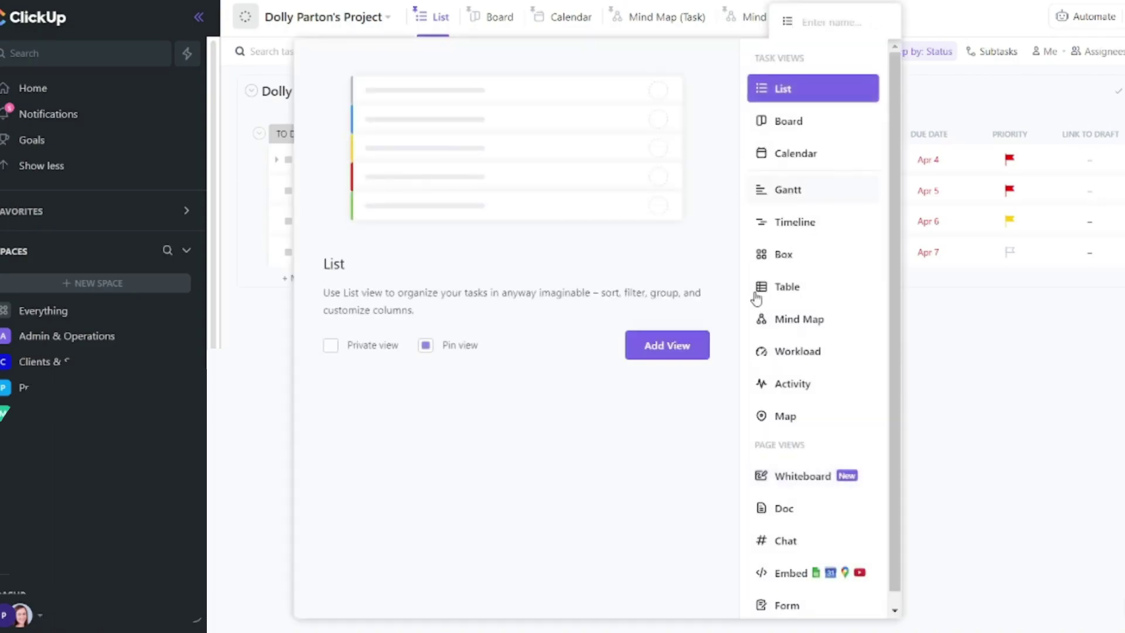
pyautogui.click(787, 478)
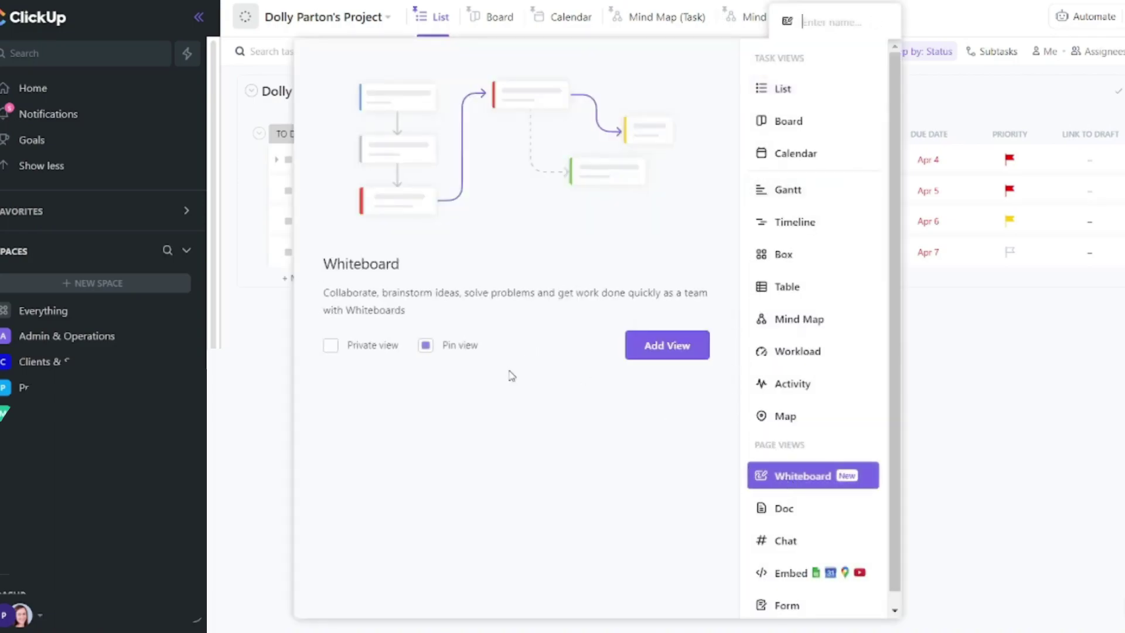
pyautogui.click(422, 350)
pyautogui.click(422, 350)
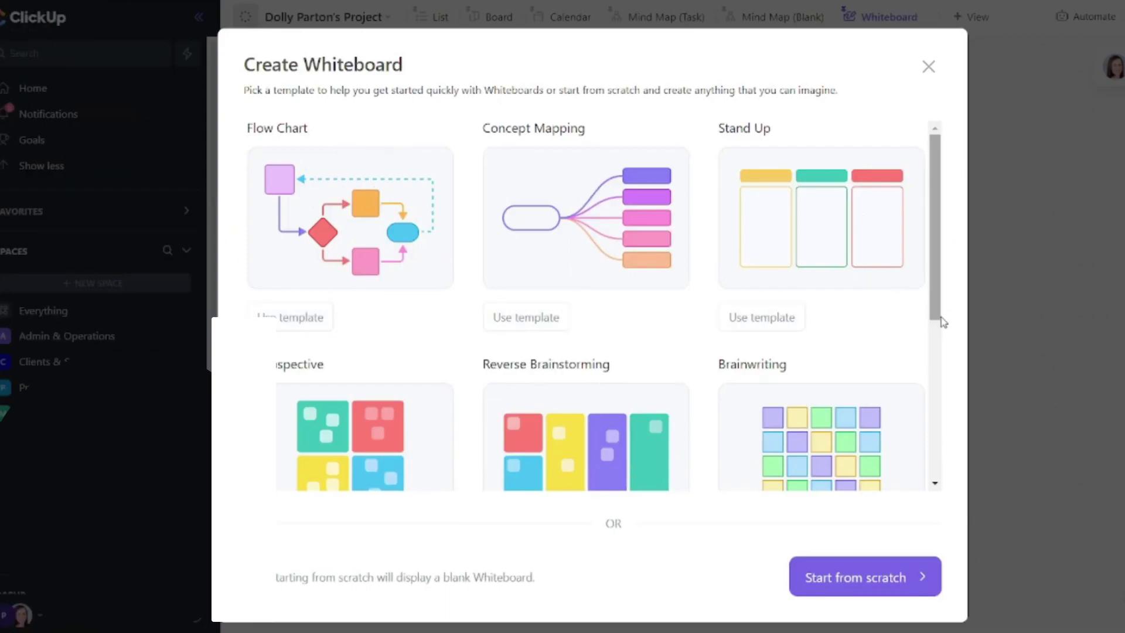
pyautogui.moveTo(937, 327); pyautogui.dragTo(924, 477)
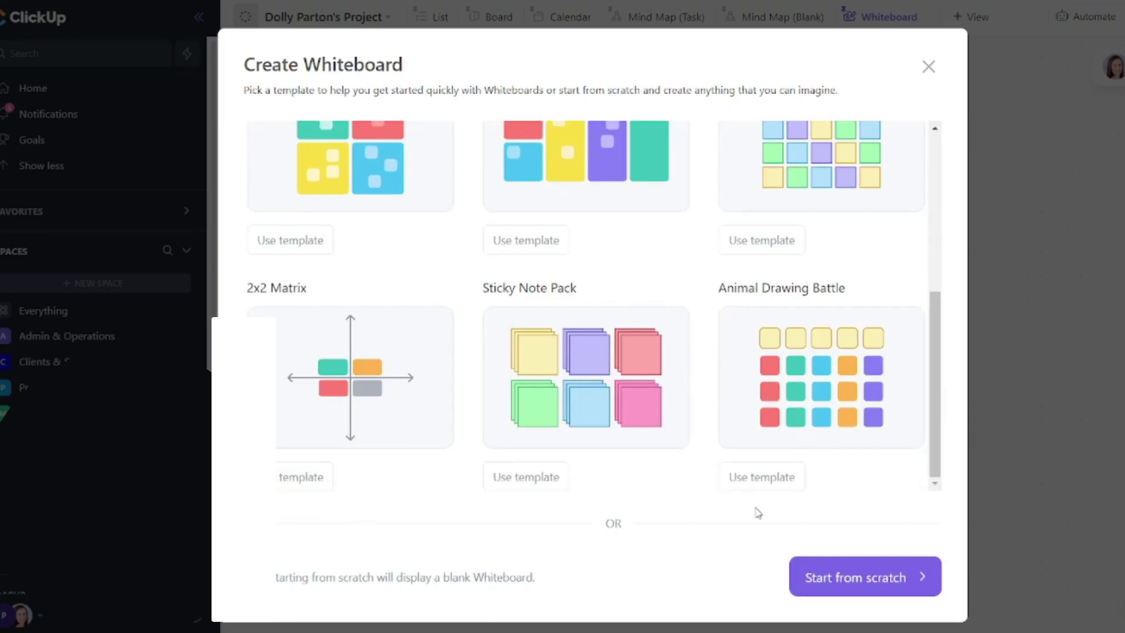
pyautogui.click(884, 579)
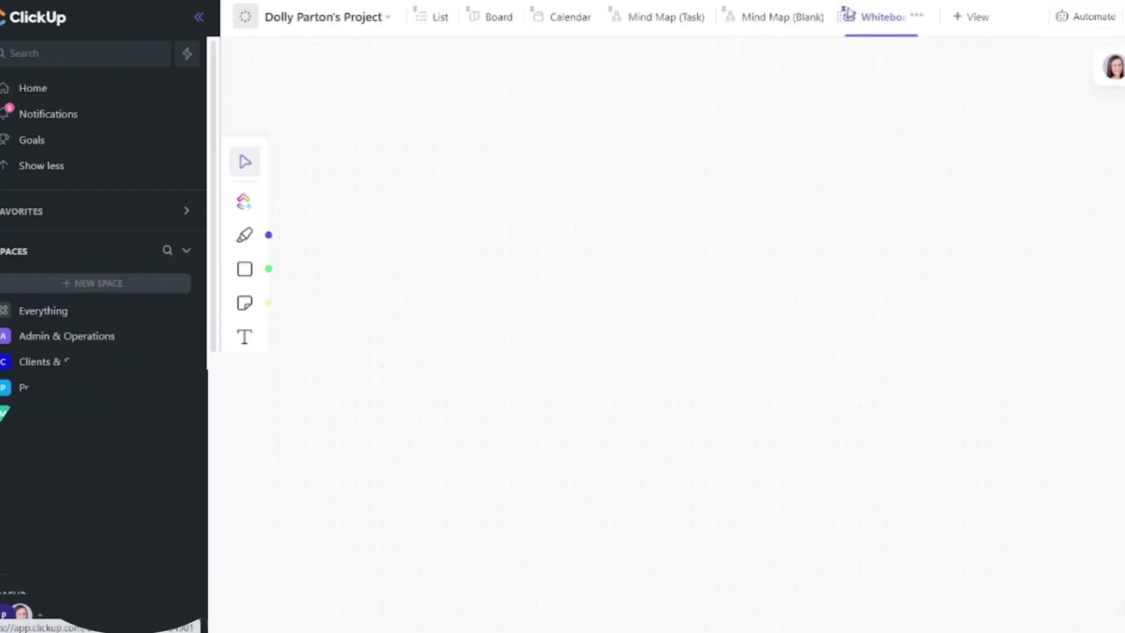
pyautogui.moveTo(849, 18); pyautogui.dragTo(909, 22)
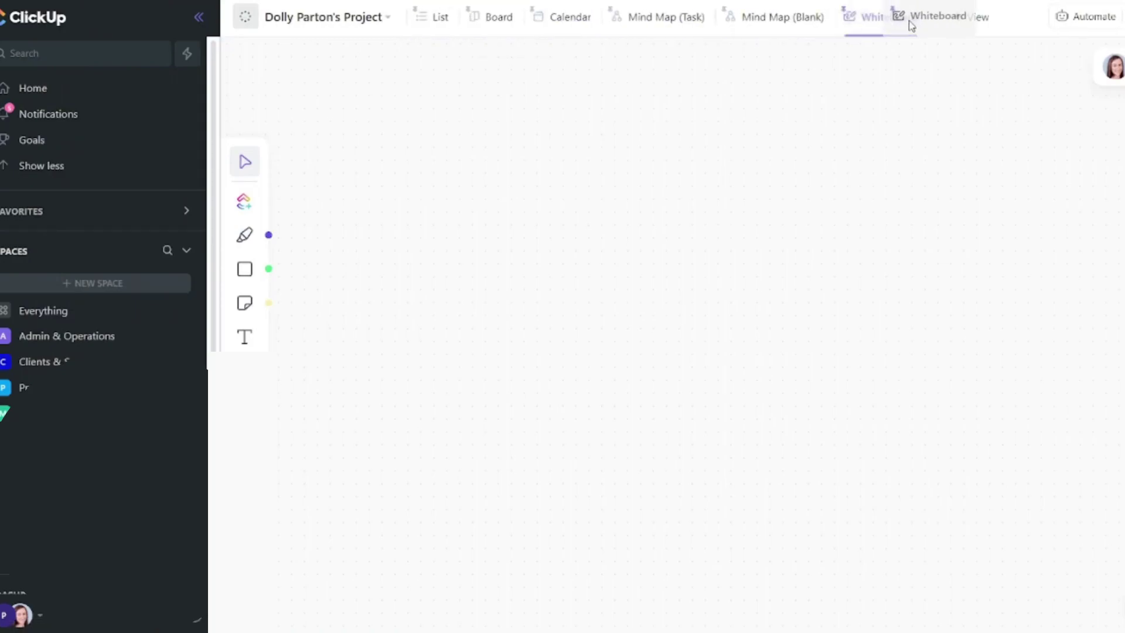
pyautogui.moveTo(909, 21); pyautogui.dragTo(872, 45)
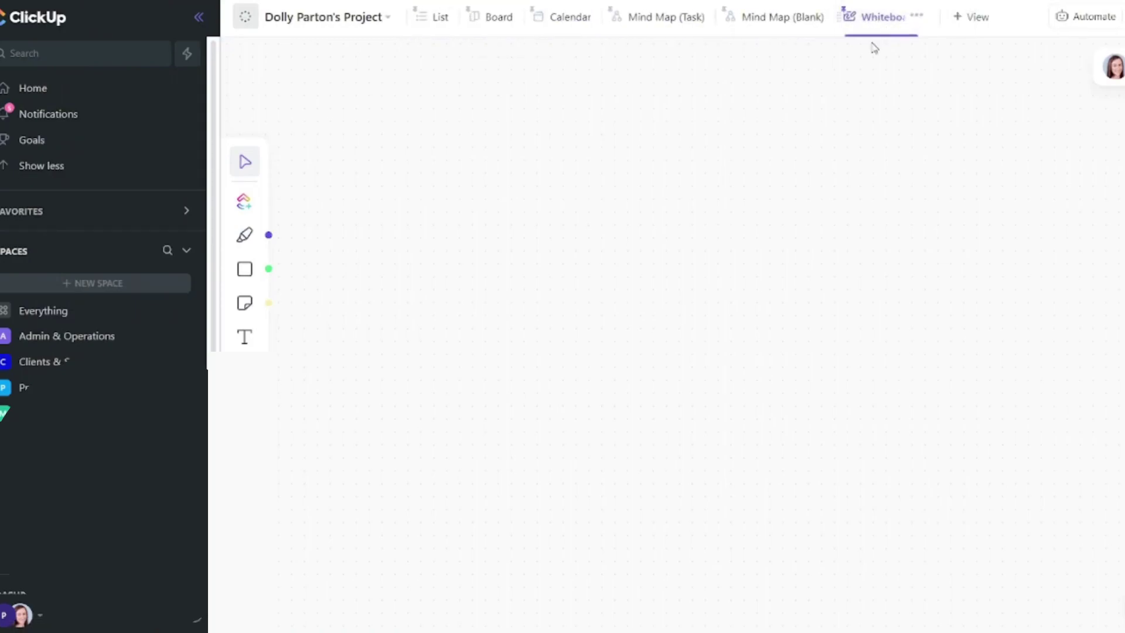
pyautogui.click(914, 17)
# Add the Thing 2 task card from Recent tasks, then browse Personal Space and Clients & Services without adding more.
pyautogui.click(250, 212)
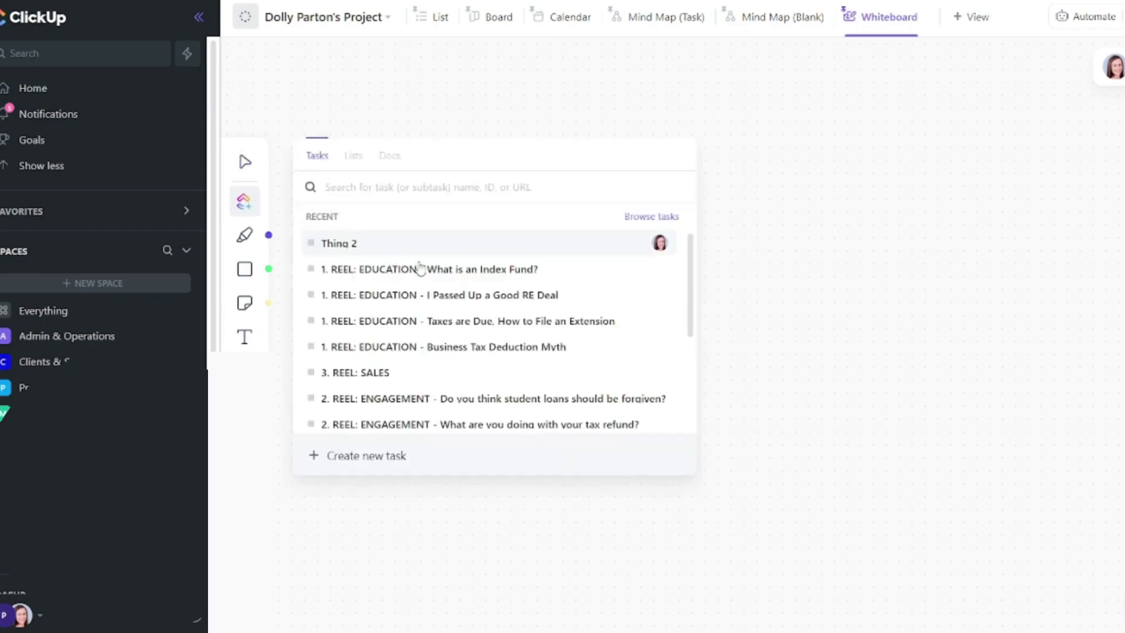
pyautogui.click(361, 245)
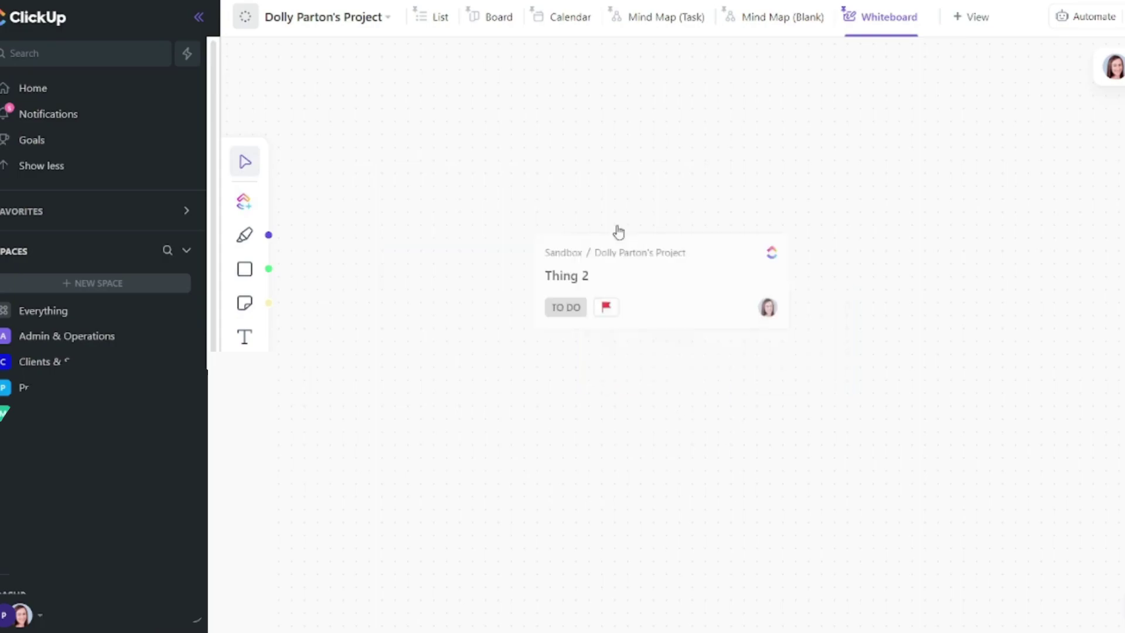
pyautogui.click(245, 203)
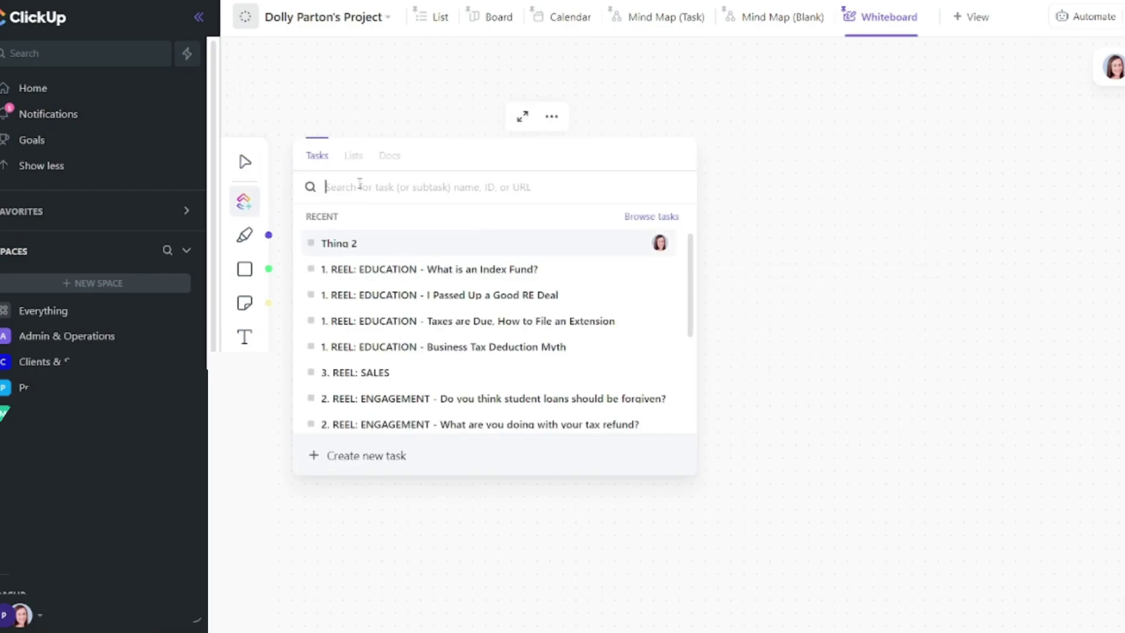
pyautogui.click(650, 217)
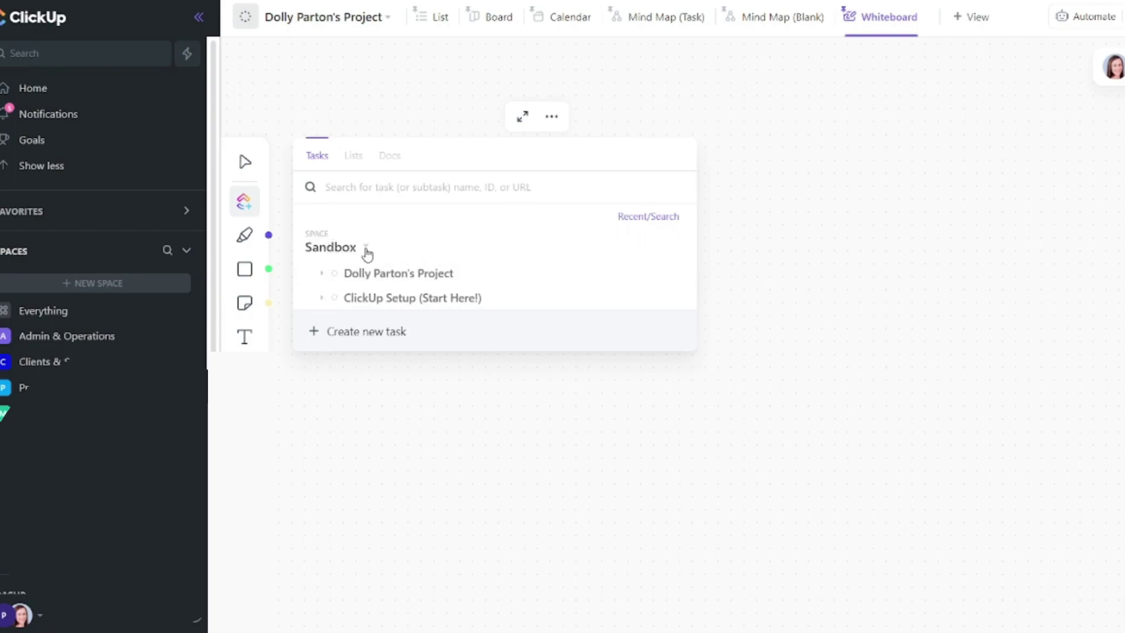
pyautogui.click(367, 249)
pyautogui.click(375, 314)
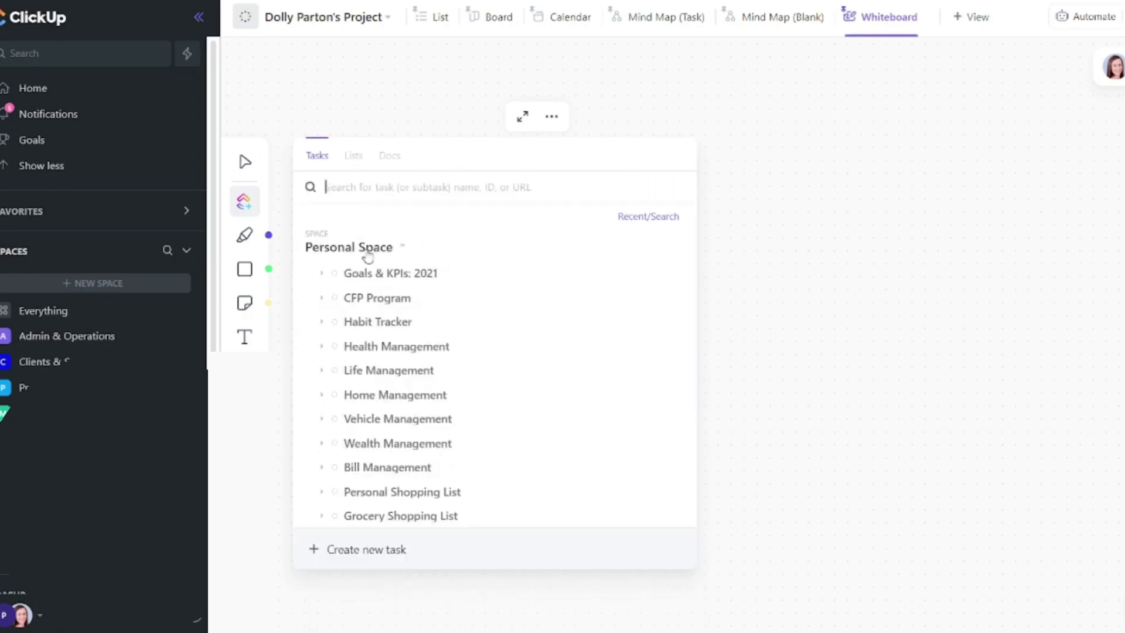
pyautogui.click(368, 249)
pyautogui.click(391, 235)
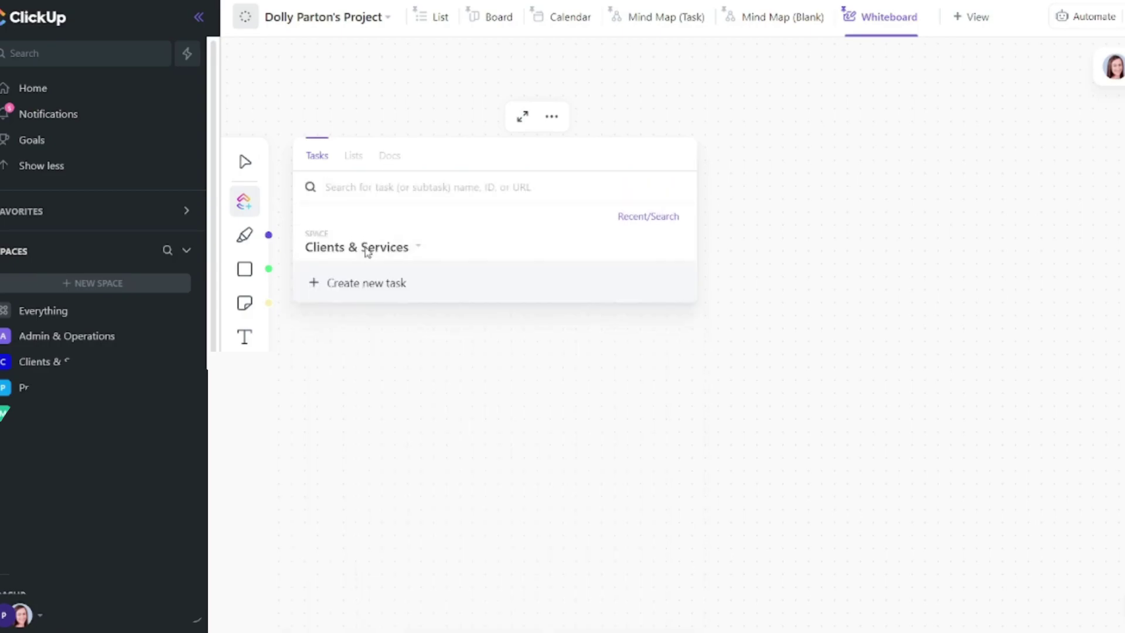
pyautogui.click(374, 248)
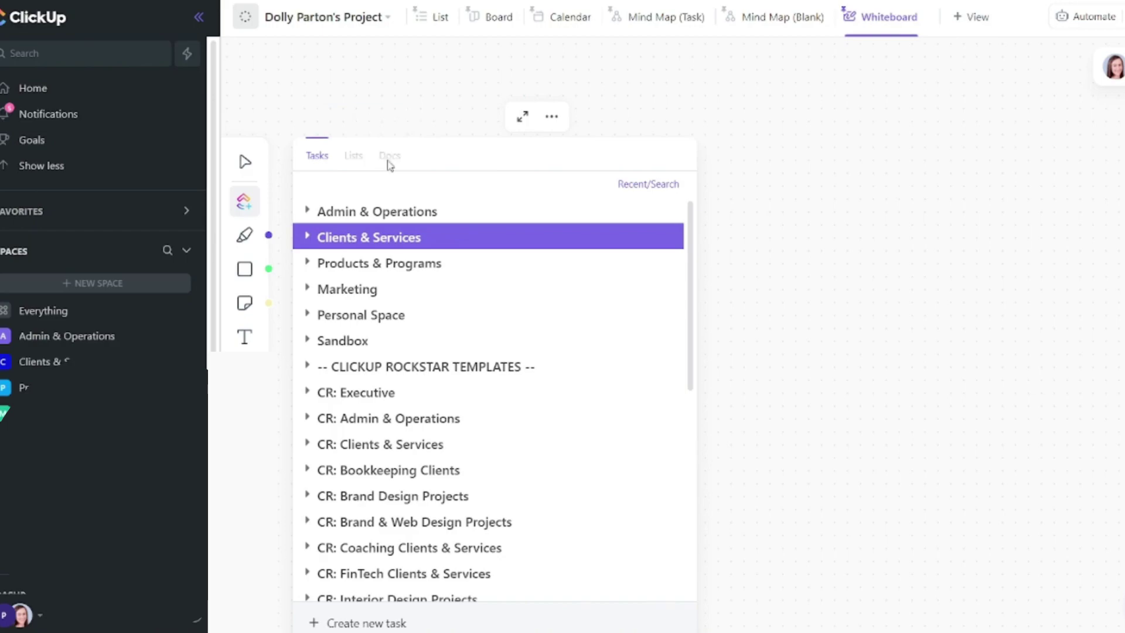
pyautogui.click(712, 186)
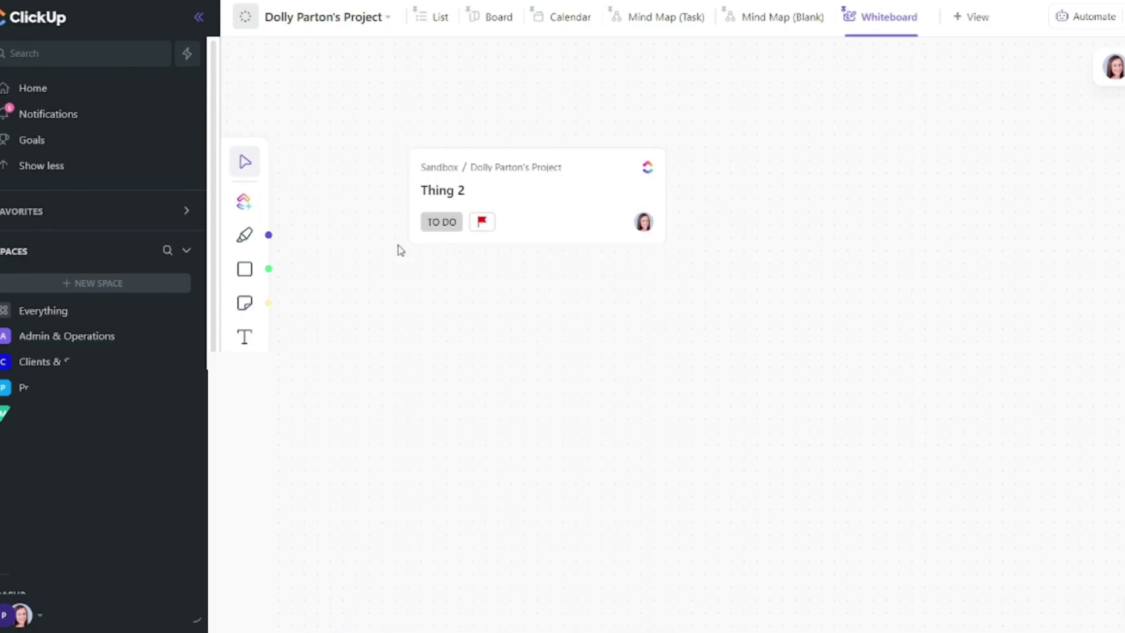
# Move the Thing 2 card up-left and draw a yellow medium-stroke doodle to its right.
pyautogui.moveTo(557, 201); pyautogui.dragTo(468, 150)
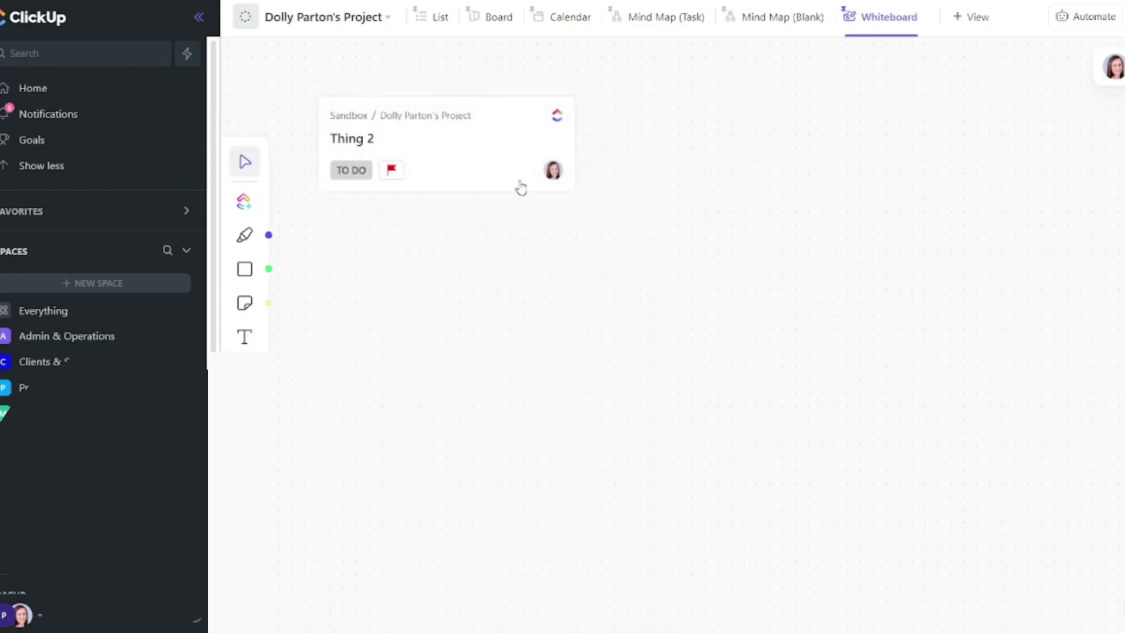
pyautogui.click(243, 237)
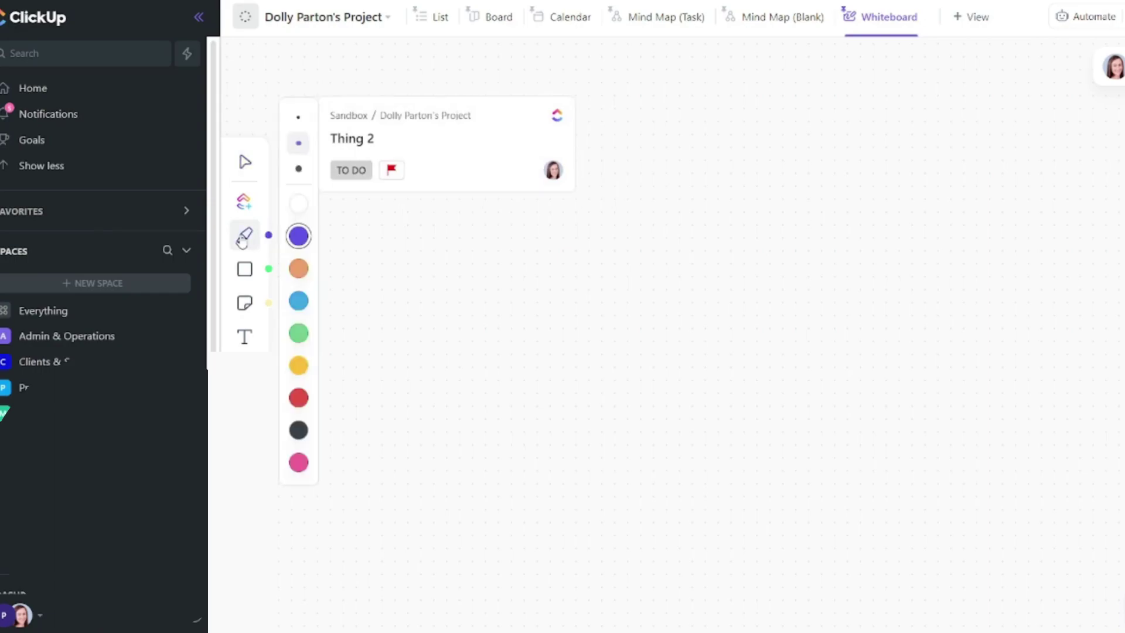
pyautogui.click(300, 144)
pyautogui.click(297, 366)
pyautogui.moveTo(616, 79)
pyautogui.mouseDown()
pyautogui.moveTo(615, 131)
pyautogui.moveTo(661, 206)
pyautogui.moveTo(653, 93)
pyautogui.moveTo(718, 151)
pyautogui.mouseUp()
pyautogui.moveTo(750, 73); pyautogui.dragTo(725, 136)
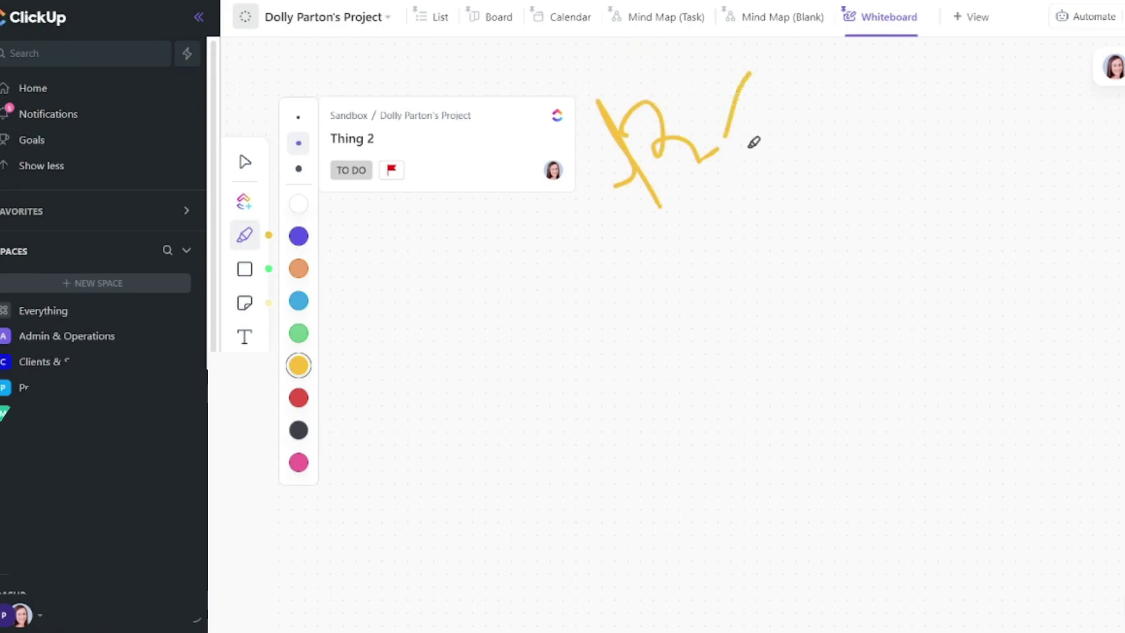
pyautogui.click(749, 147)
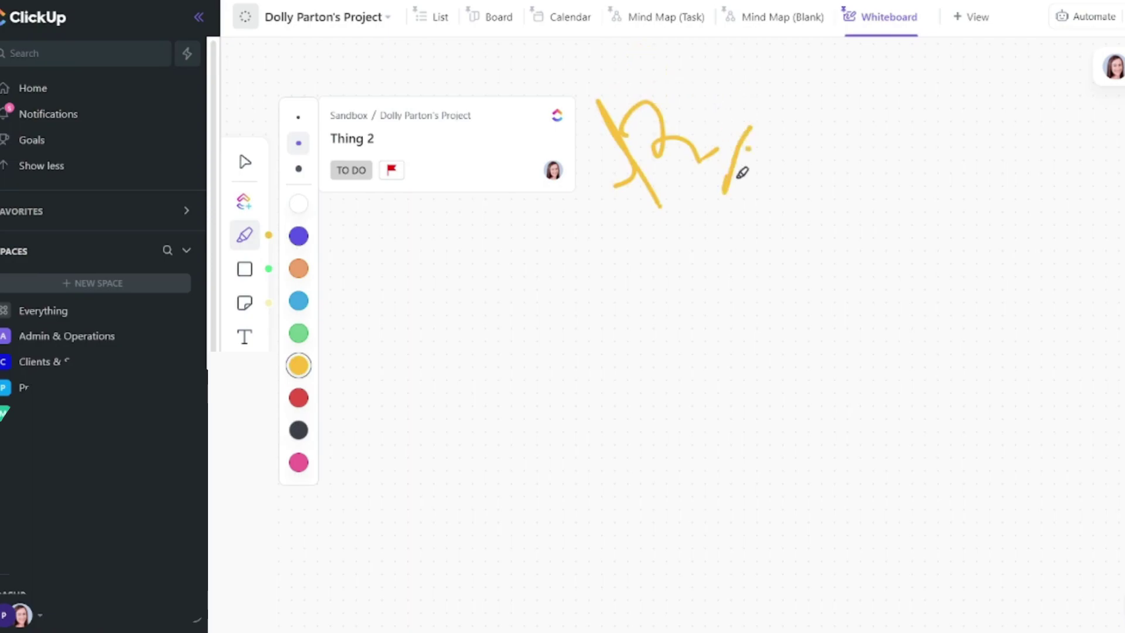
# Place a green diamond below the task card and a green circle to its right.
pyautogui.click(245, 269)
pyautogui.click(298, 272)
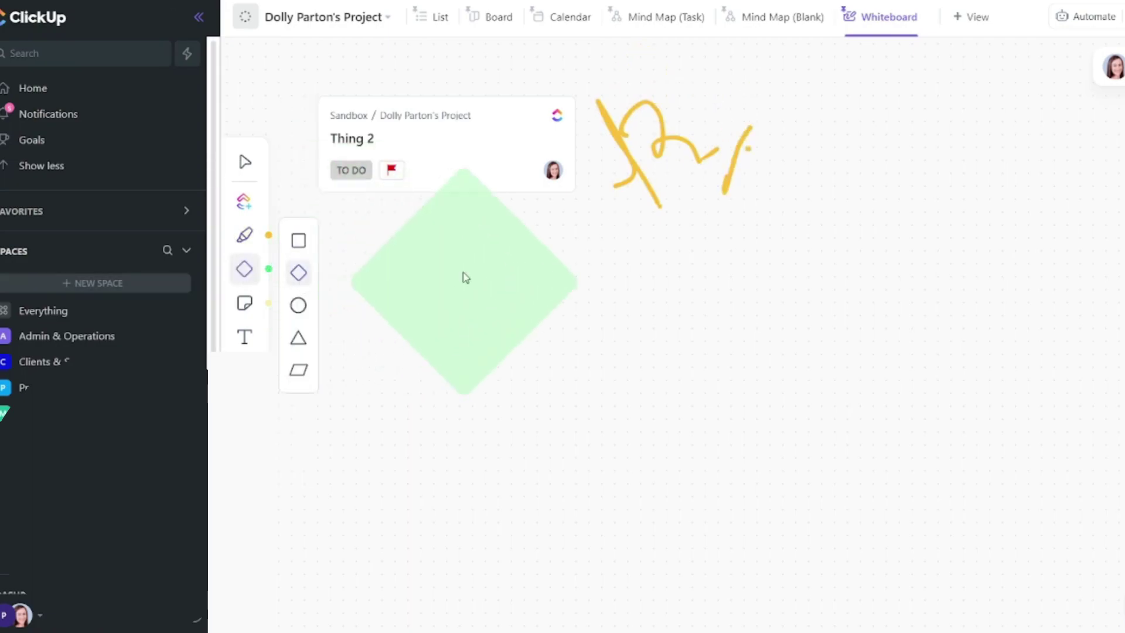
pyautogui.click(521, 354)
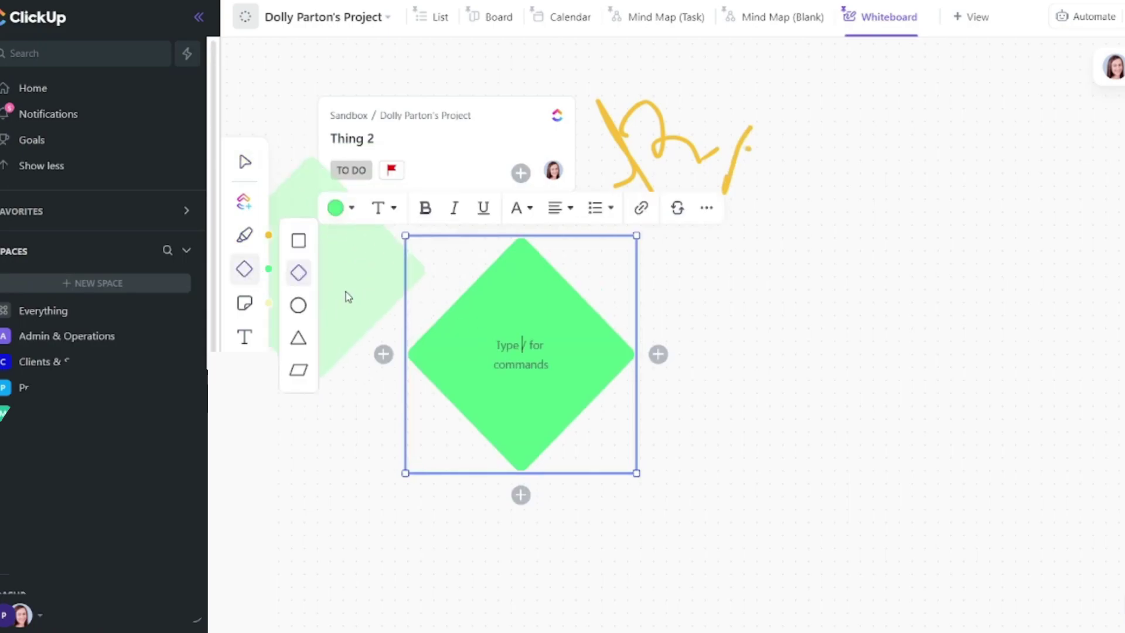
pyautogui.click(298, 305)
pyautogui.click(835, 329)
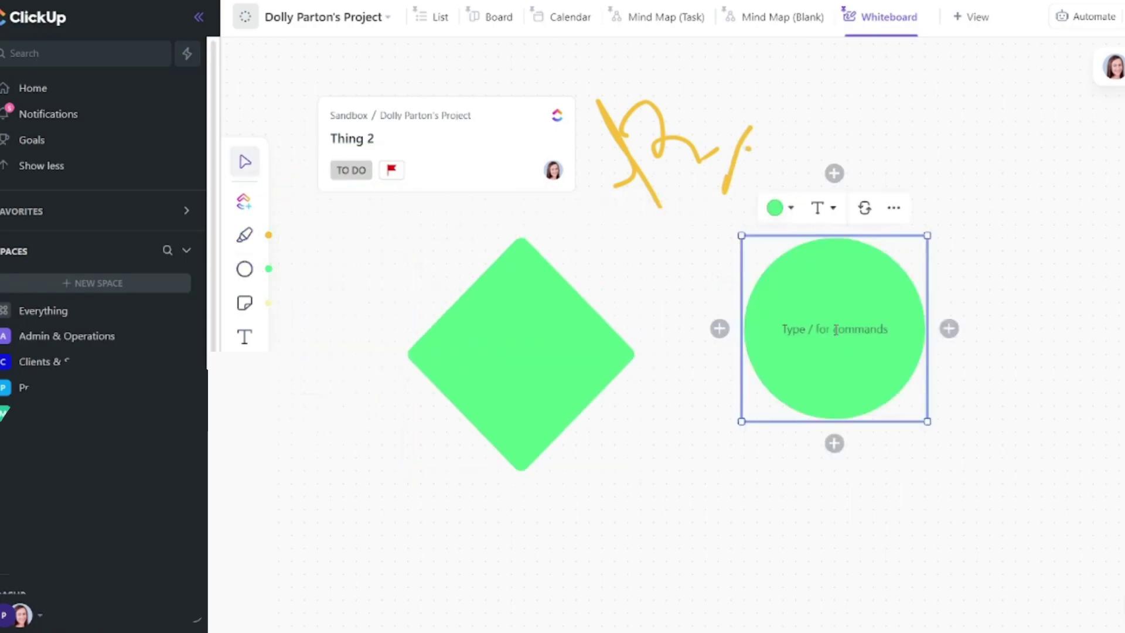
# Turn the circle pink, dismiss the slash command menu, and select the Sticky Note tool.
pyautogui.click(655, 208)
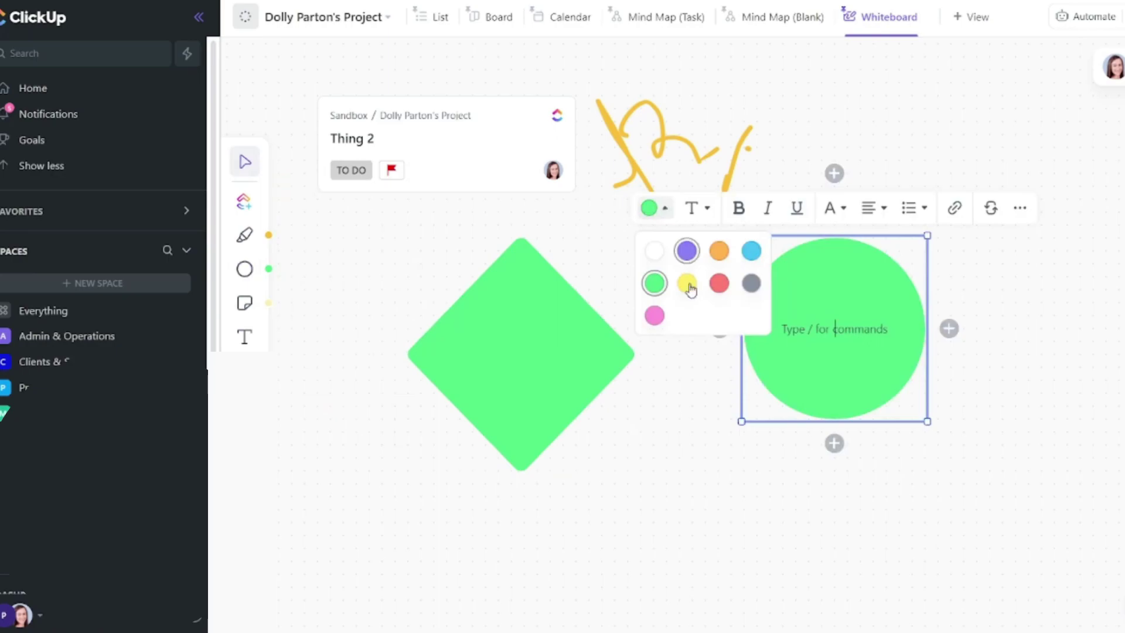
pyautogui.click(654, 315)
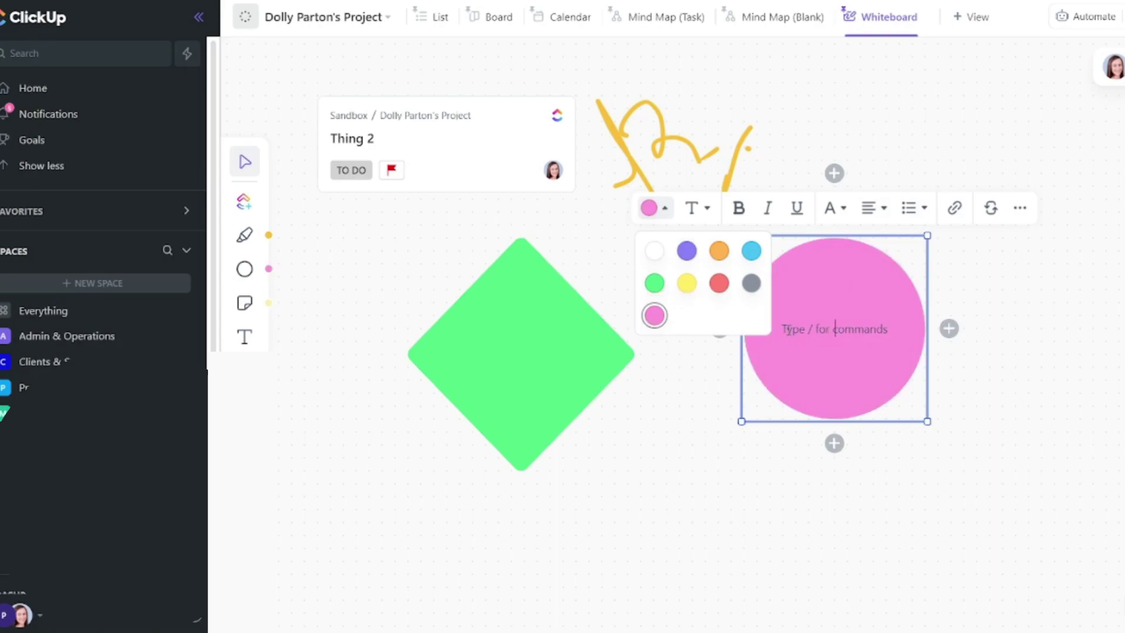
pyautogui.write('/')
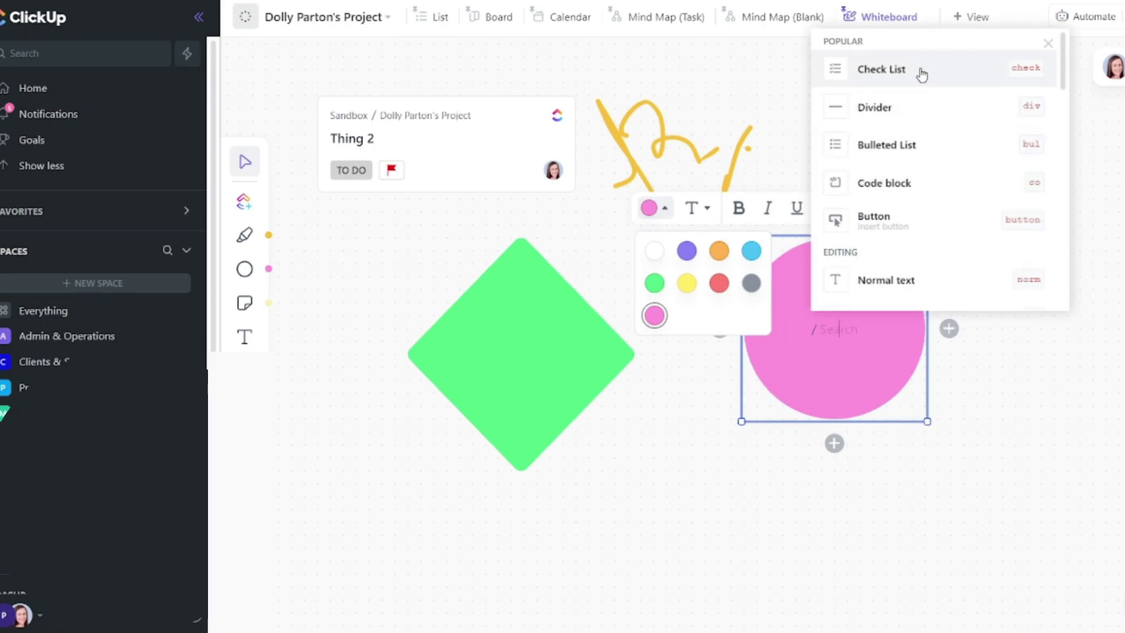
pyautogui.scroll(-2, 936, 198)
pyautogui.scroll(-10, 936, 197)
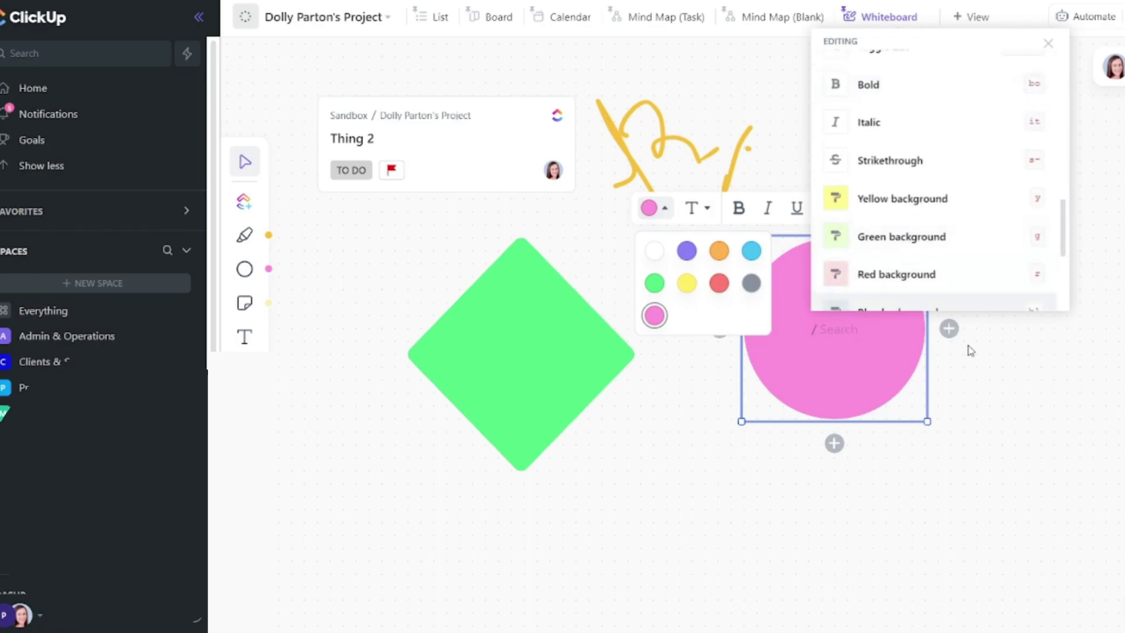
pyautogui.press('Escape')
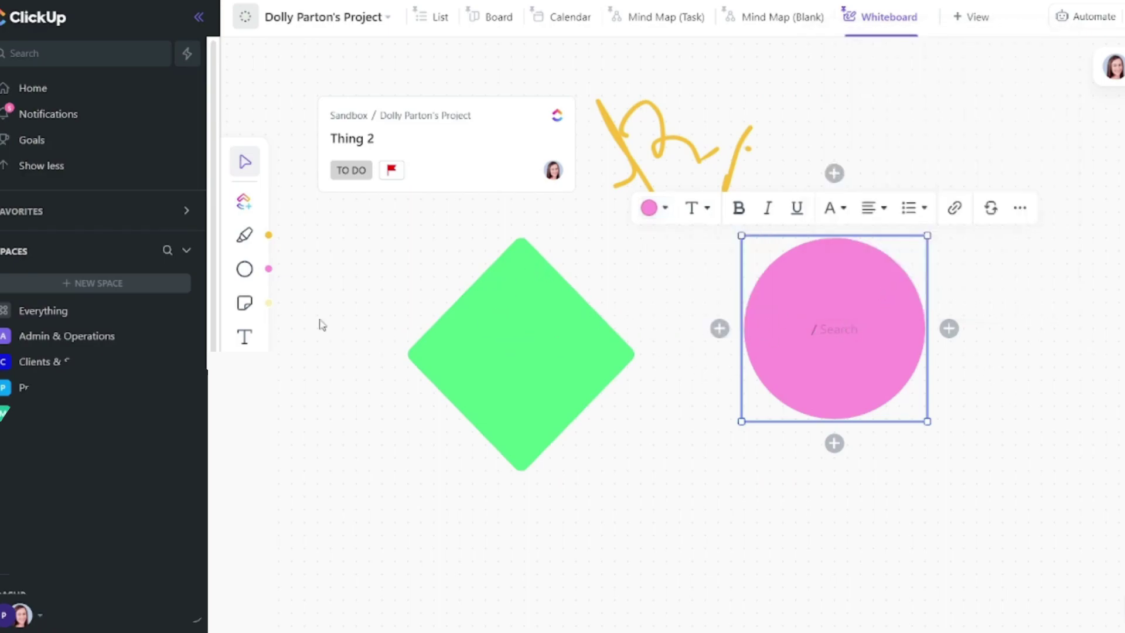
pyautogui.click(245, 312)
# Place a sticky note over the green diamond reading ';wealewkjqwera' and 'asdfasd'.
pyautogui.click(442, 365)
pyautogui.click(394, 286)
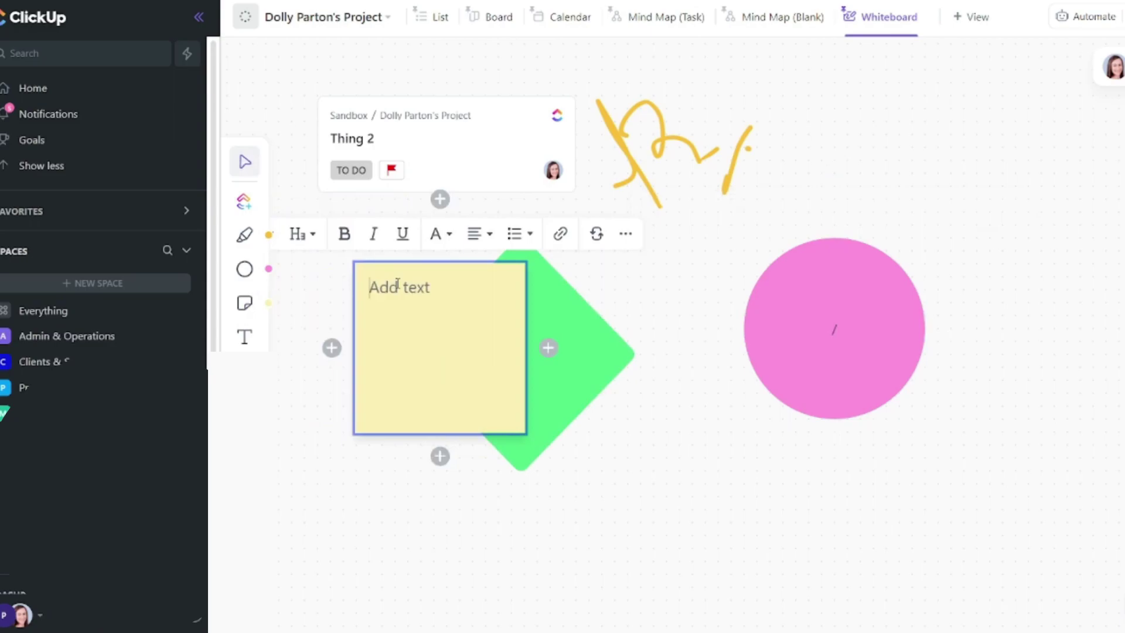
pyautogui.write(';wealewkjqwera')
pyautogui.press('Return')
pyautogui.write('asdfasd')
pyautogui.press('Return')
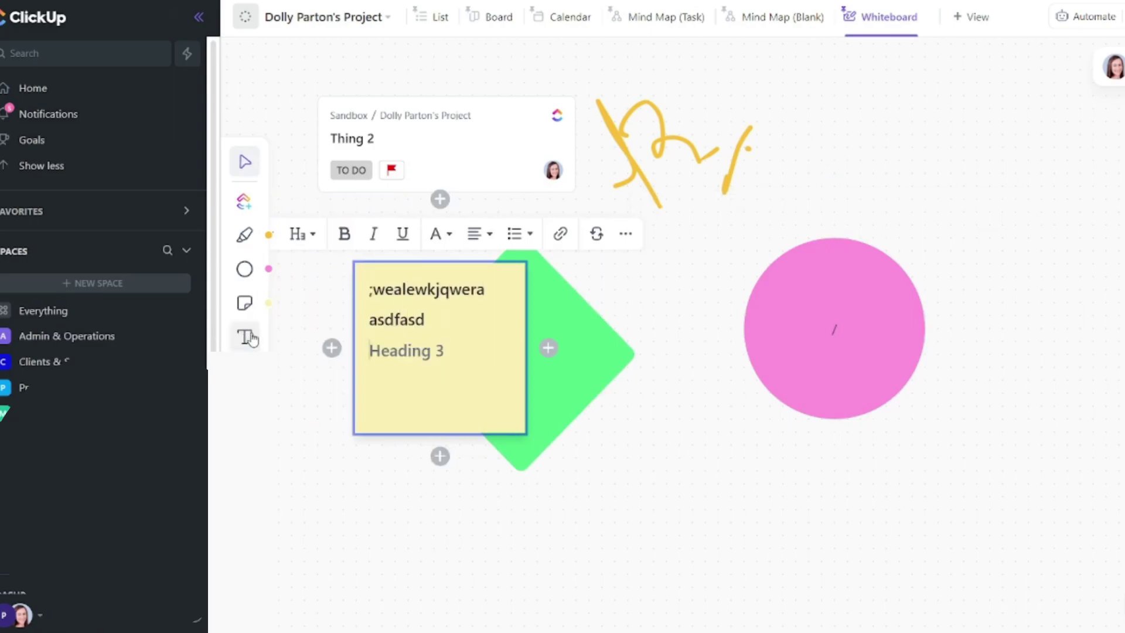
# Add a free text box at upper right with lines 'asdfasd', 'asdfasdf' and 'asdf'.
pyautogui.press('t')
pyautogui.click(915, 149)
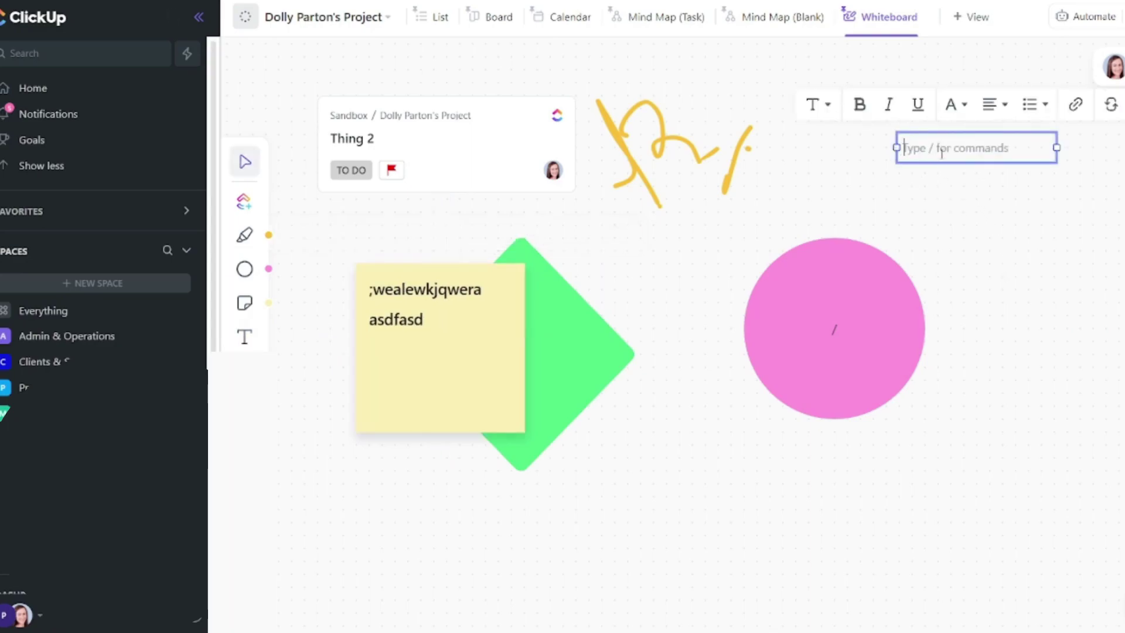
pyautogui.write('asdfasd')
pyautogui.press('Return')
pyautogui.press('Return')
pyautogui.write('asdfasdf')
pyautogui.press('Return')
pyautogui.write('asdf')
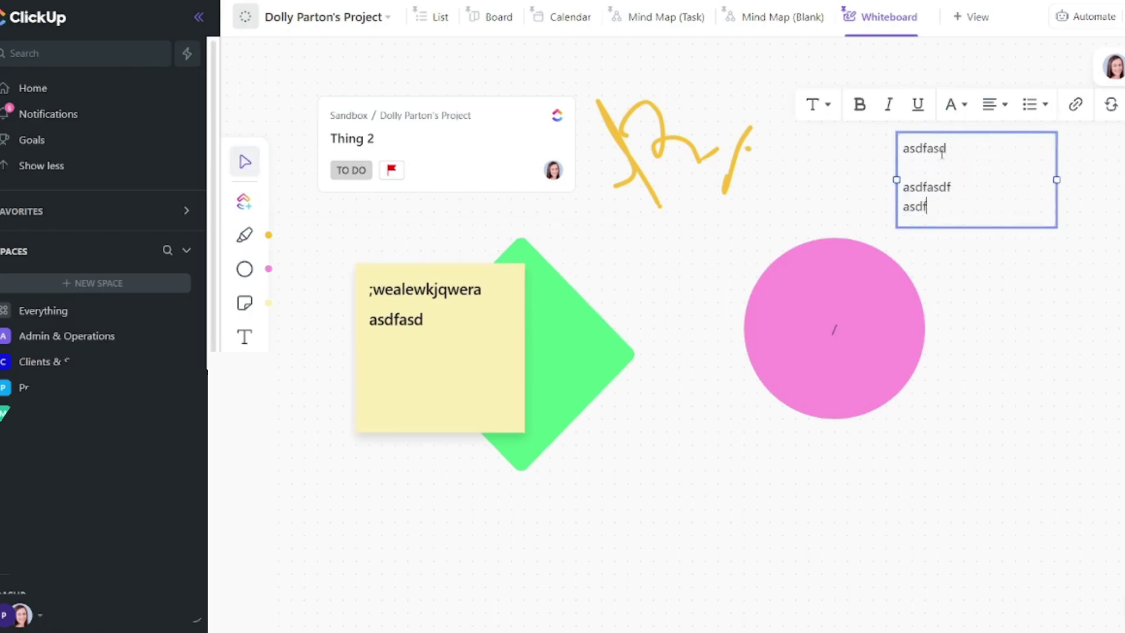
pyautogui.click(442, 505)
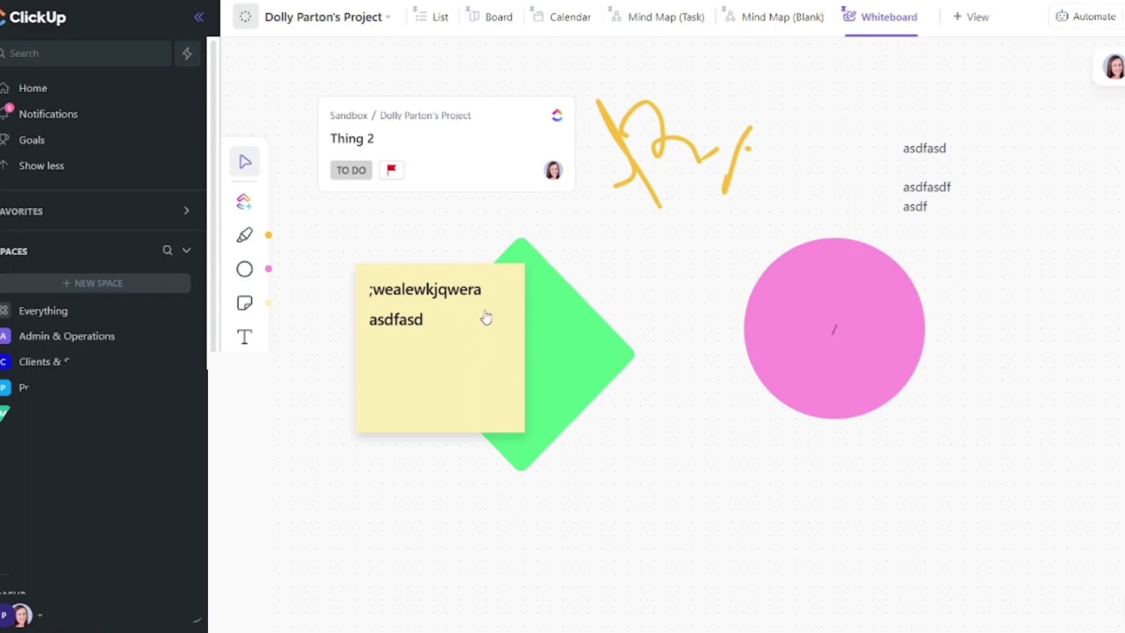
# Send the sticky note backward and then to the back, behind the green diamond.
pyautogui.click(437, 346)
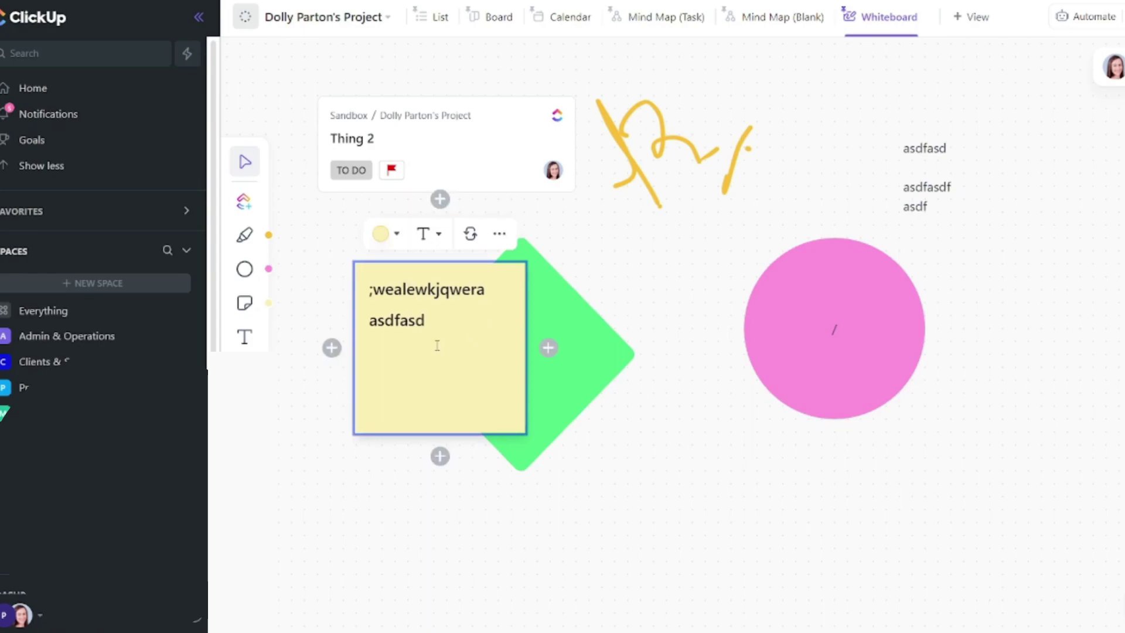
pyautogui.click(498, 234)
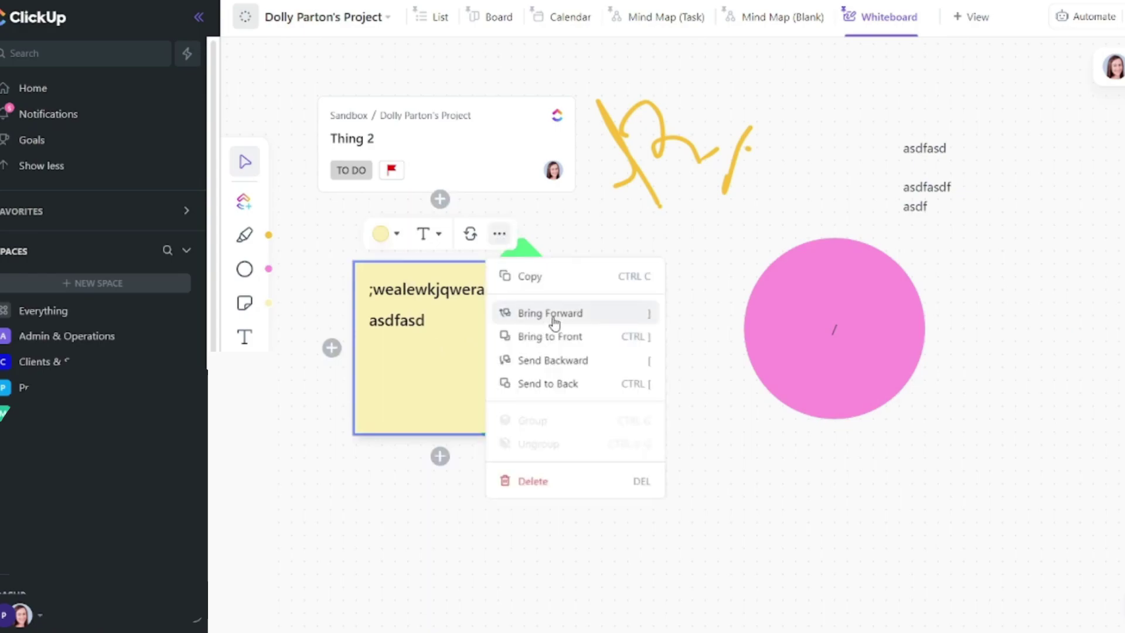
pyautogui.click(543, 361)
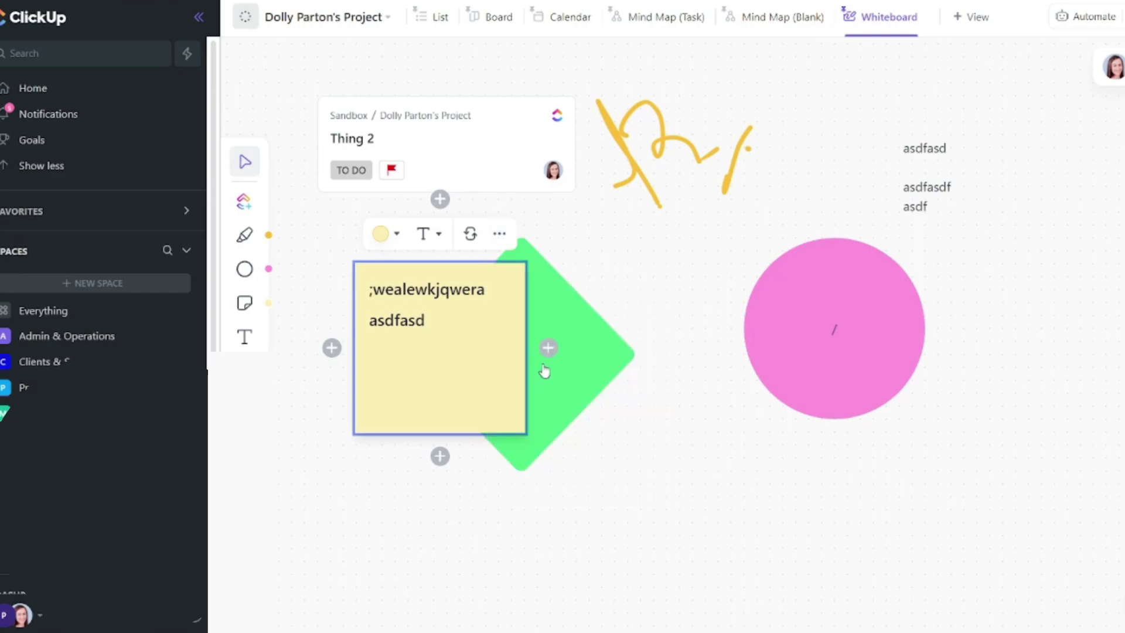
pyautogui.click(500, 235)
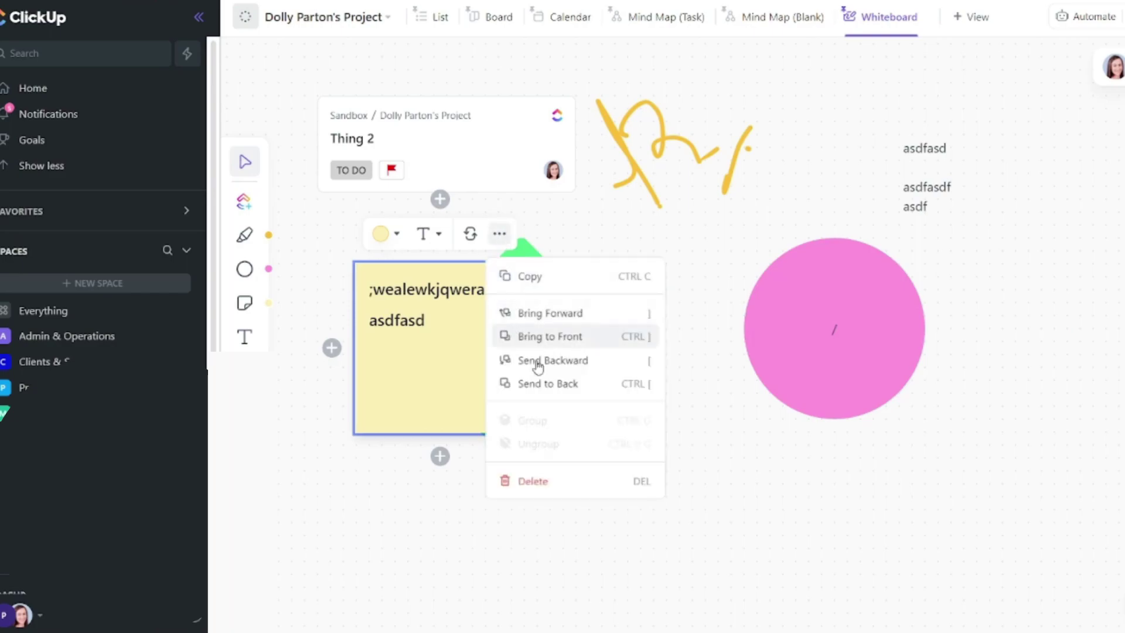
pyautogui.click(544, 384)
pyautogui.click(615, 497)
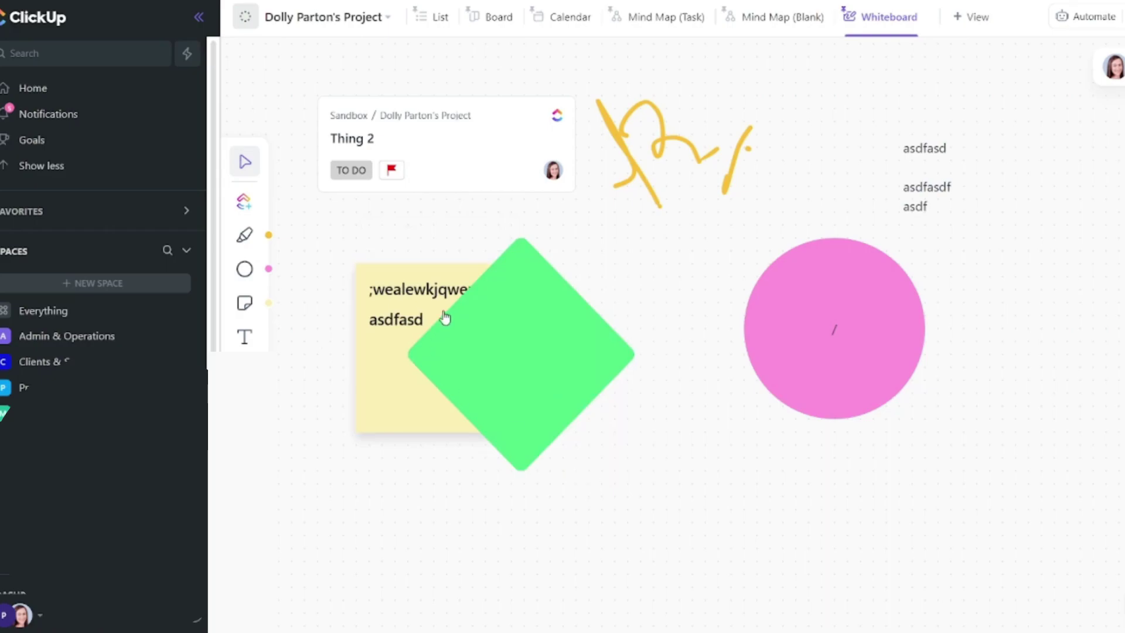
# Move the diamond right and add three arrow-connected pink circles: below-left, right, and above.
pyautogui.moveTo(466, 337); pyautogui.dragTo(512, 355)
pyautogui.moveTo(834, 328); pyautogui.dragTo(898, 342)
pyautogui.moveTo(808, 342); pyautogui.dragTo(887, 498)
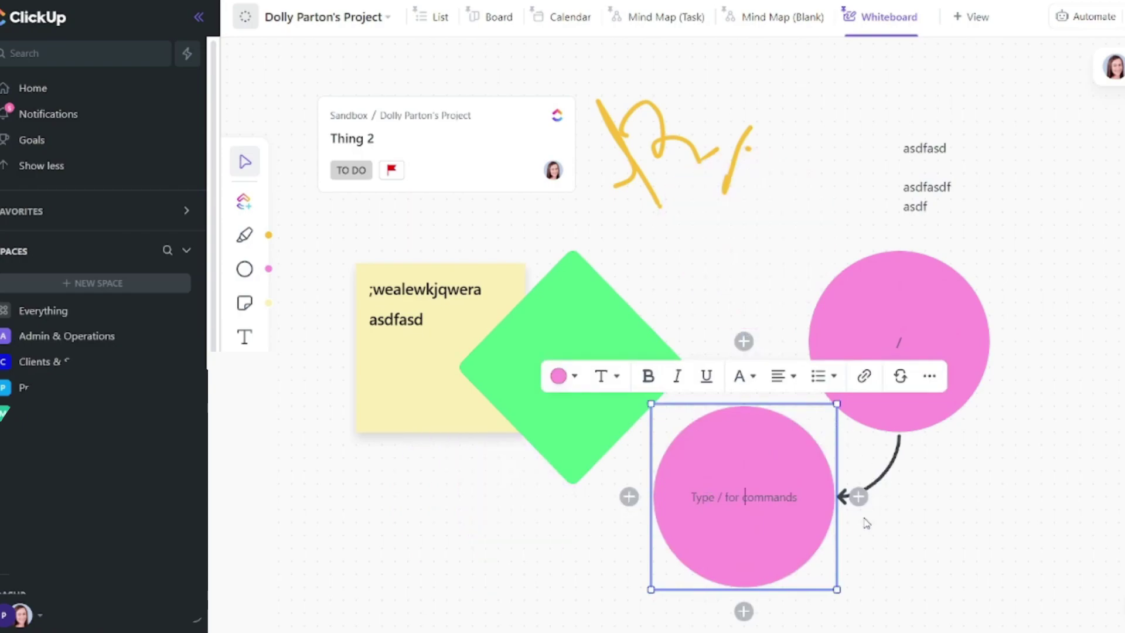
pyautogui.click(858, 497)
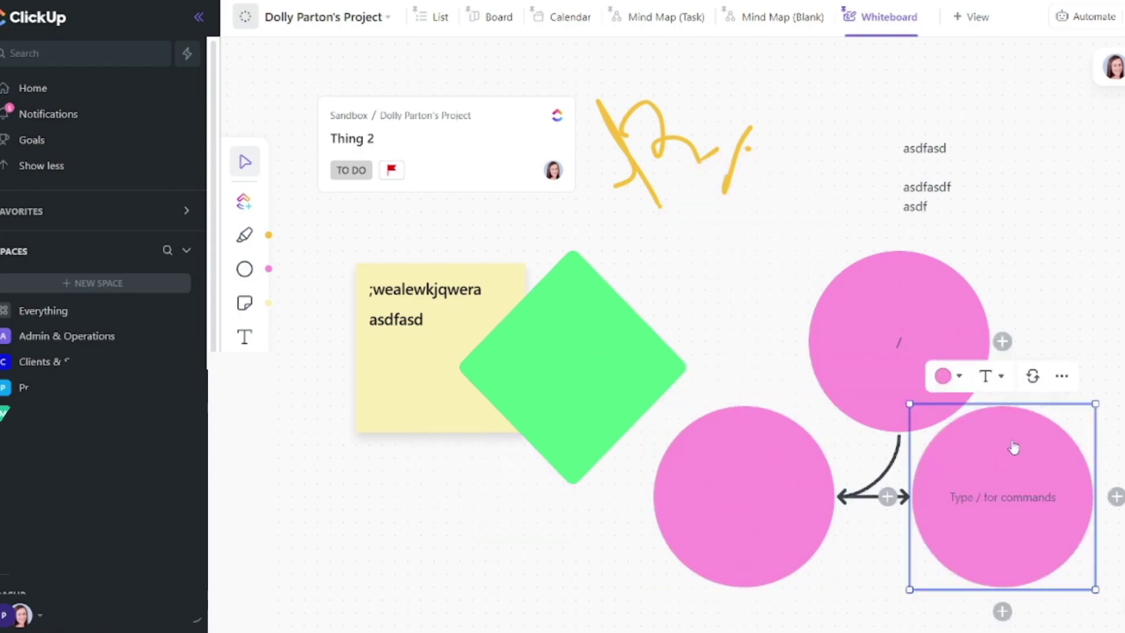
pyautogui.click(1002, 343)
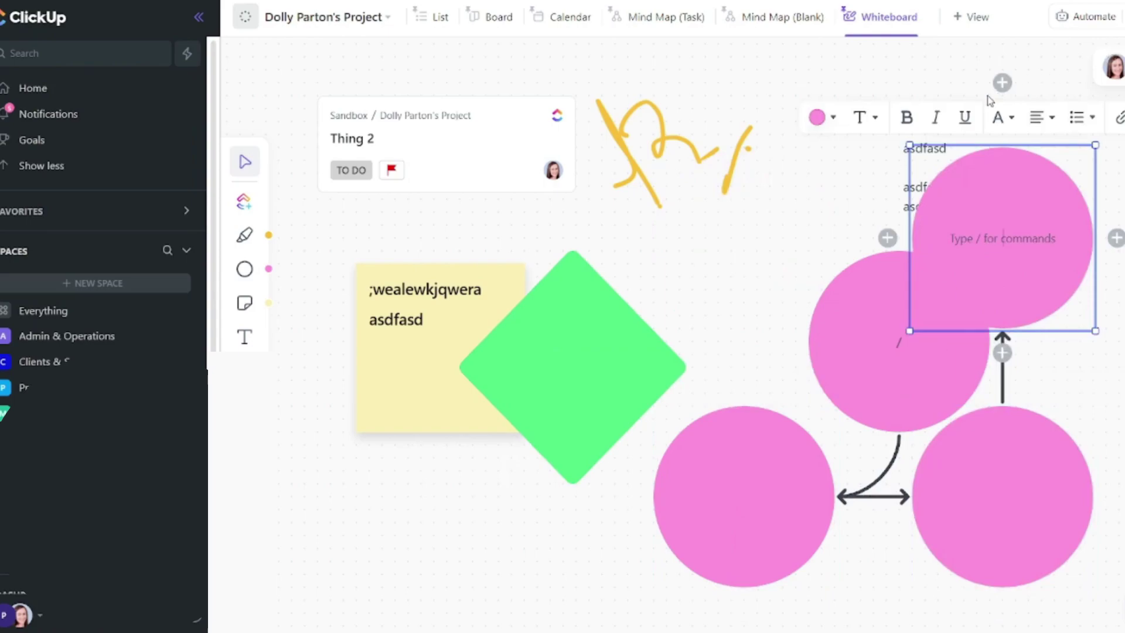
pyautogui.click(1003, 83)
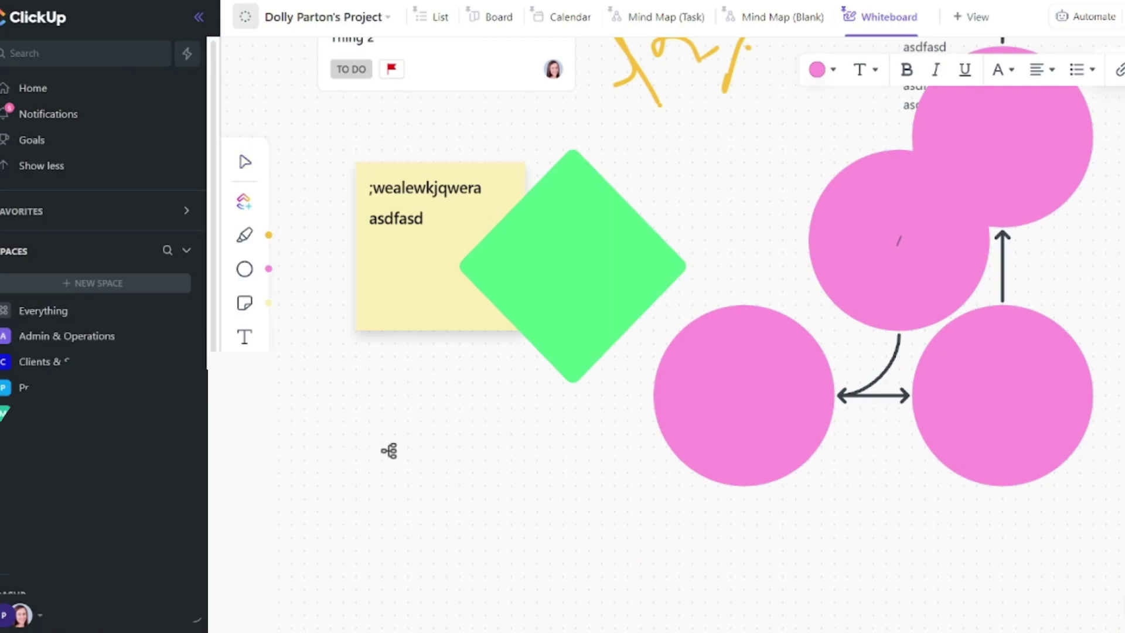
pyautogui.doubleClick(355, 450)
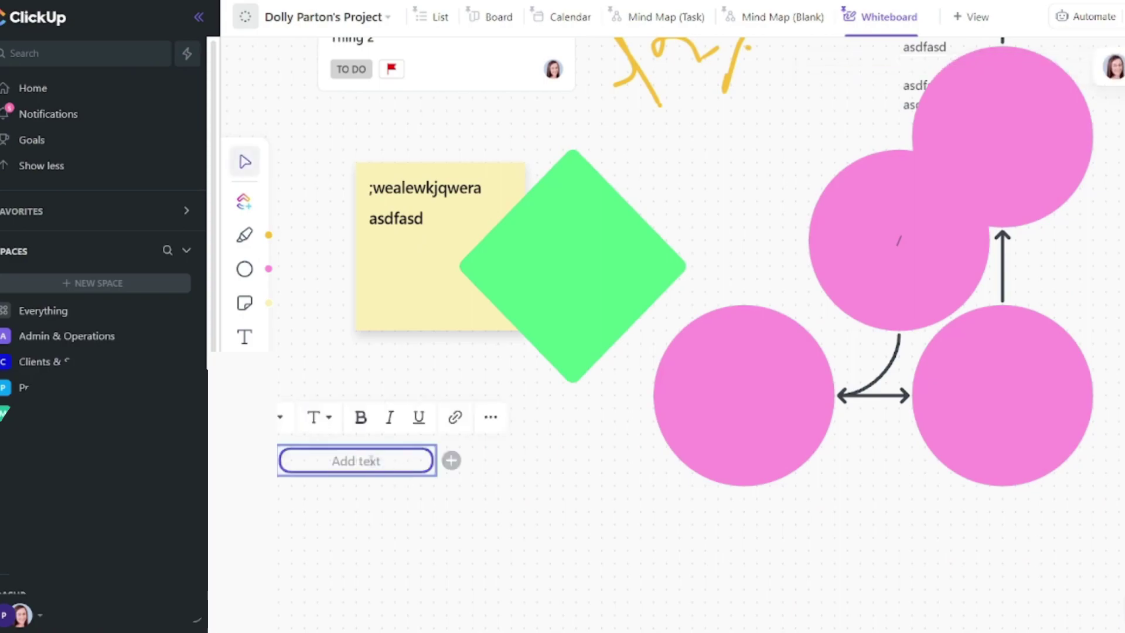
pyautogui.write('thing 1')
pyautogui.press('Tab')
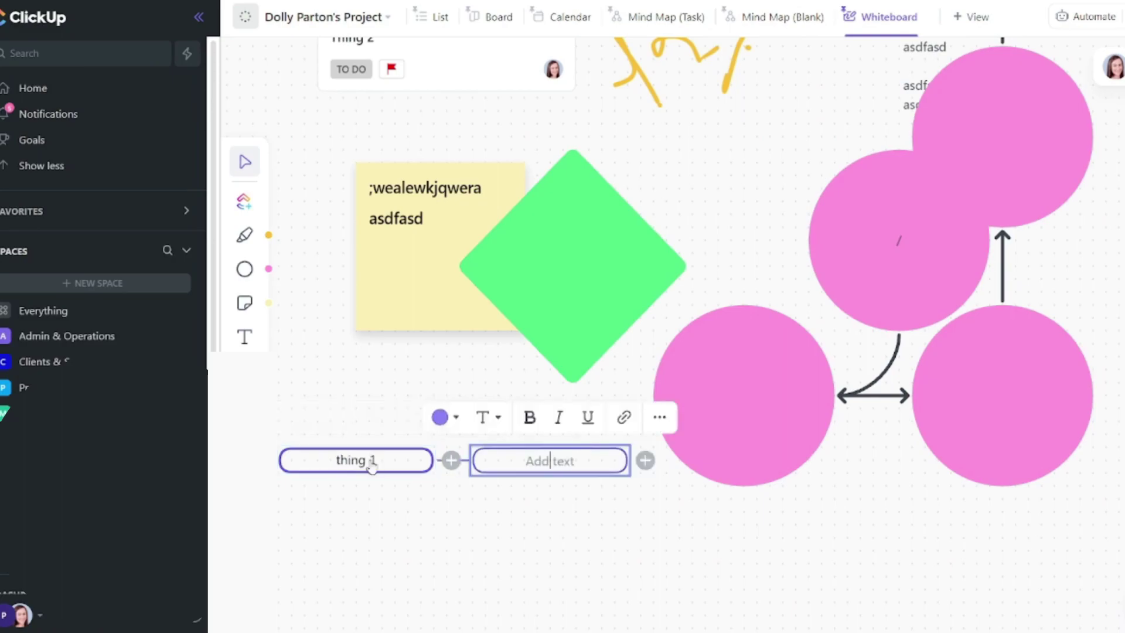
pyautogui.write('things')
pyautogui.press('BackSpace')
pyautogui.write('2')
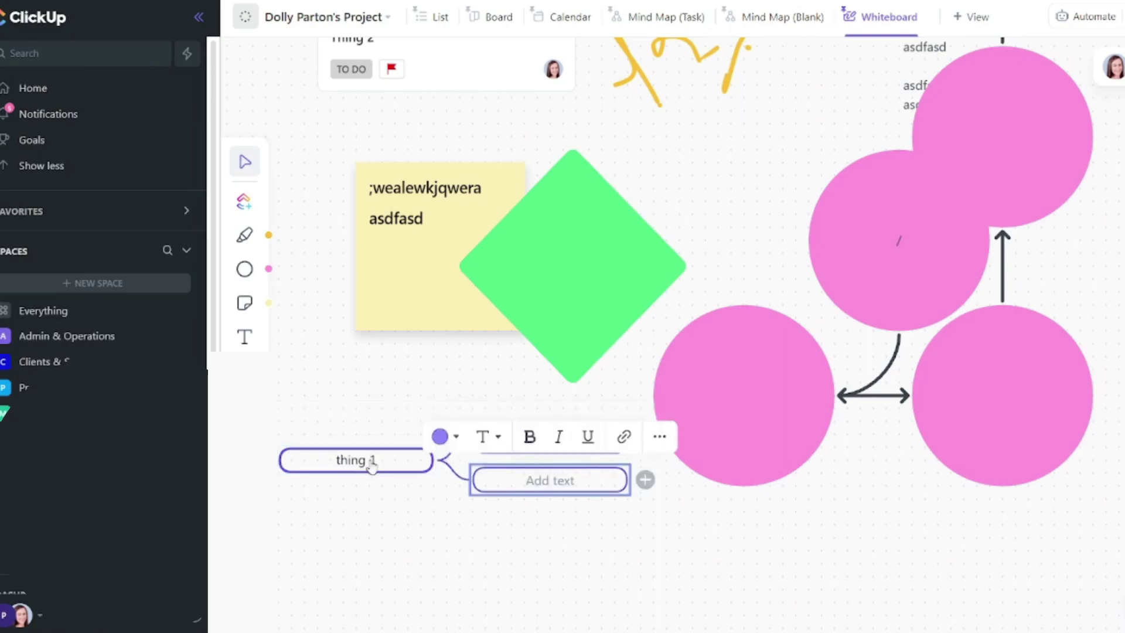
pyautogui.click(495, 602)
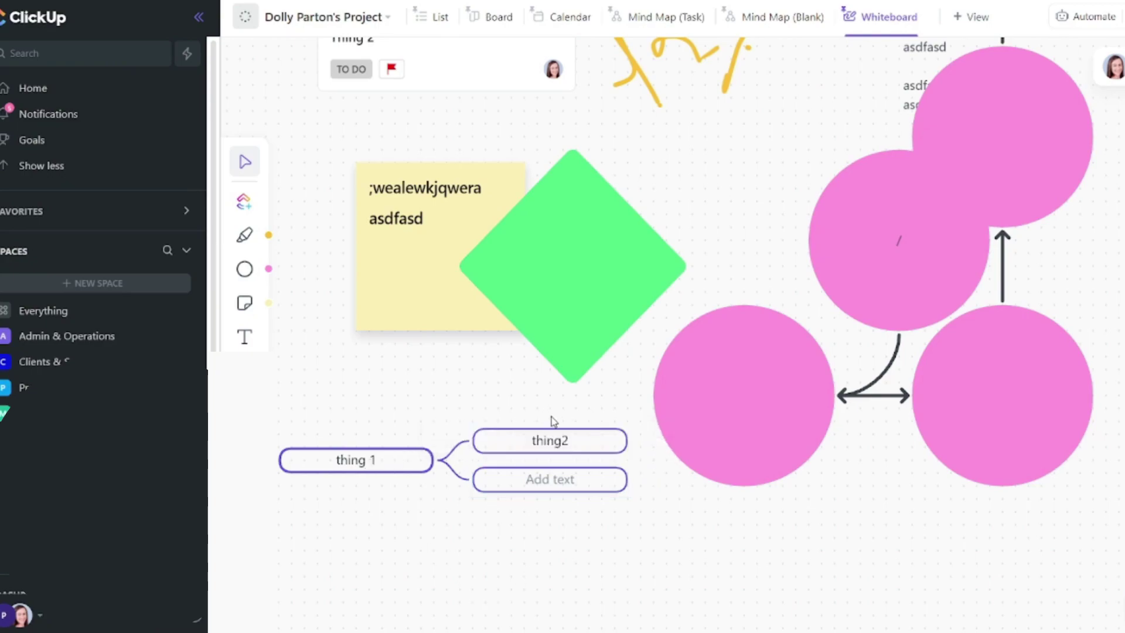
pyautogui.click(550, 482)
pyautogui.press('Escape')
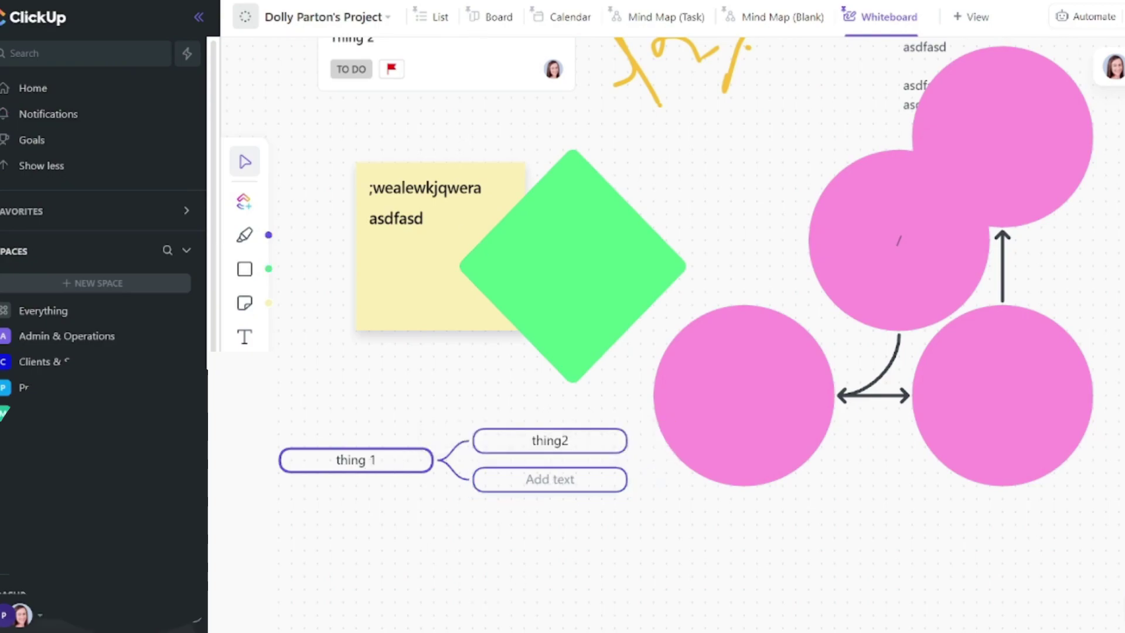
pyautogui.click(670, 26)
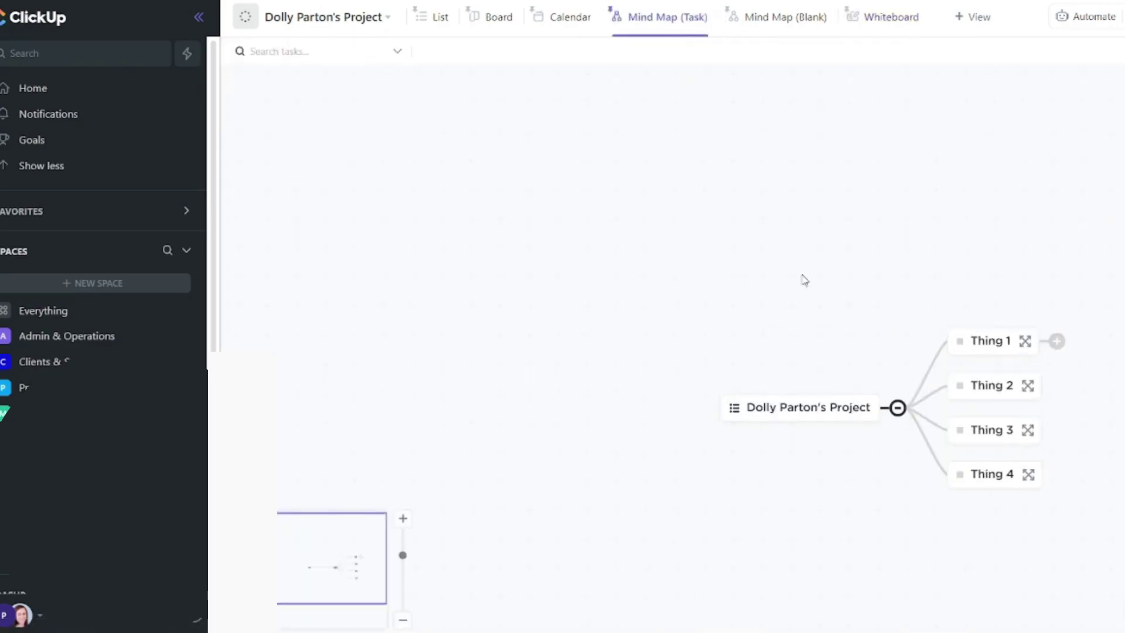
pyautogui.moveTo(803, 279); pyautogui.dragTo(597, 228)
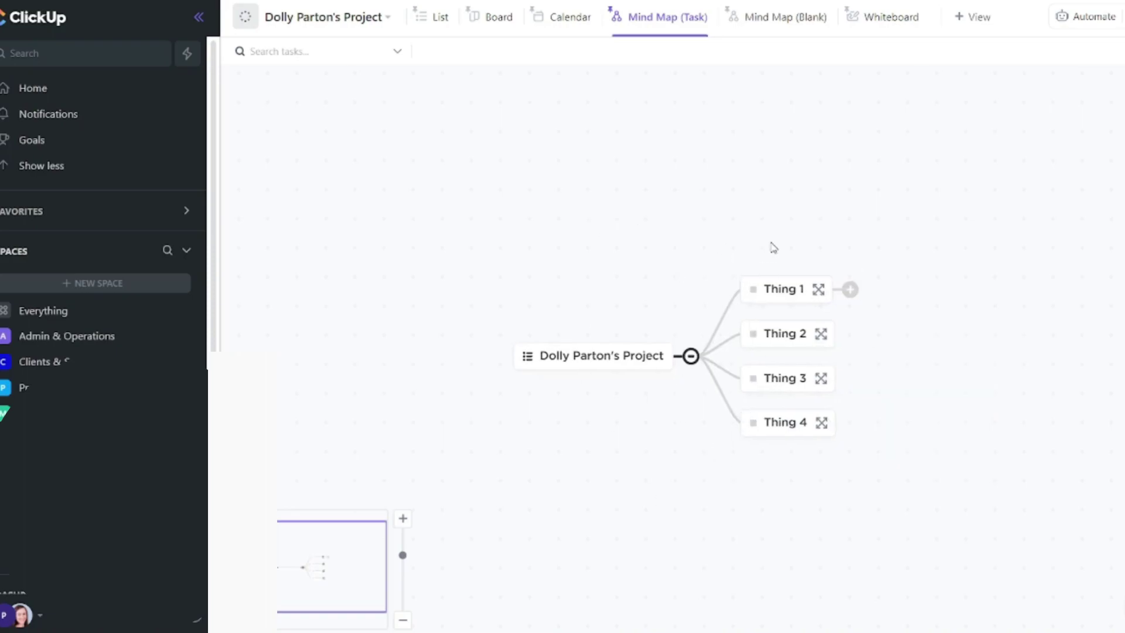
# Add a website card for productiveco.com to the whiteboard.
pyautogui.click(896, 31)
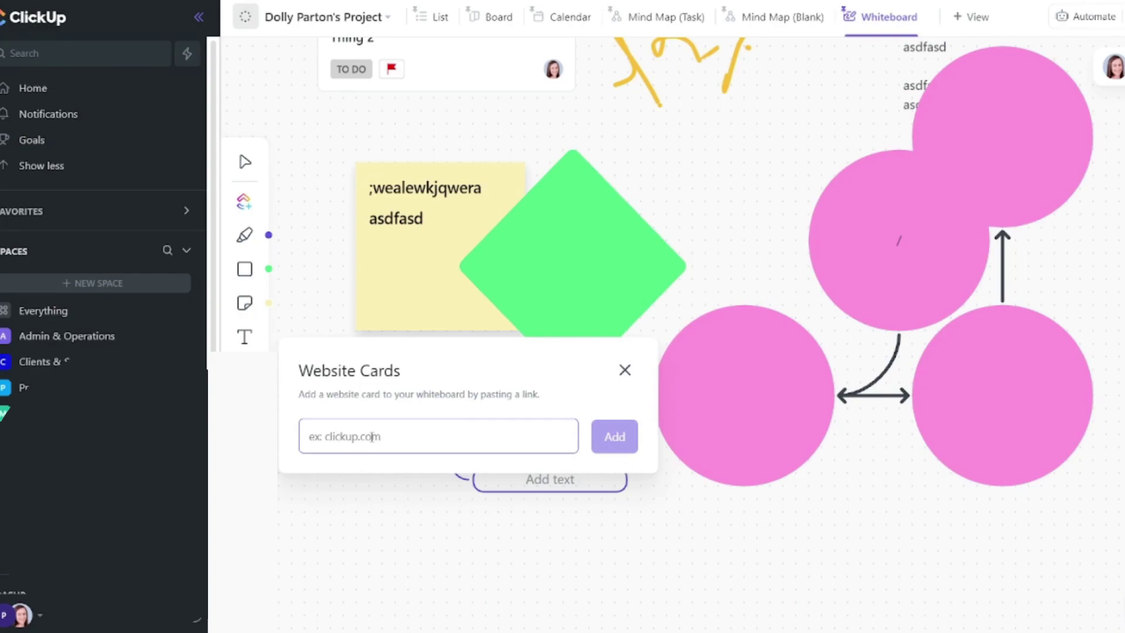
pyautogui.write('ww')
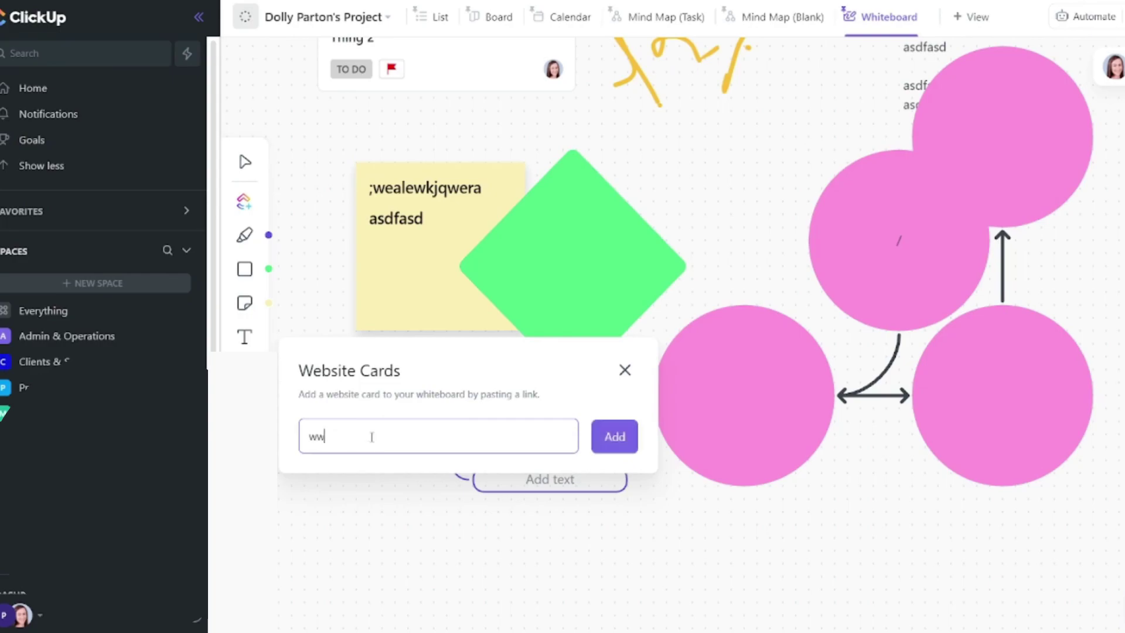
pyautogui.write('w.prdoc')
pyautogui.press('Return')
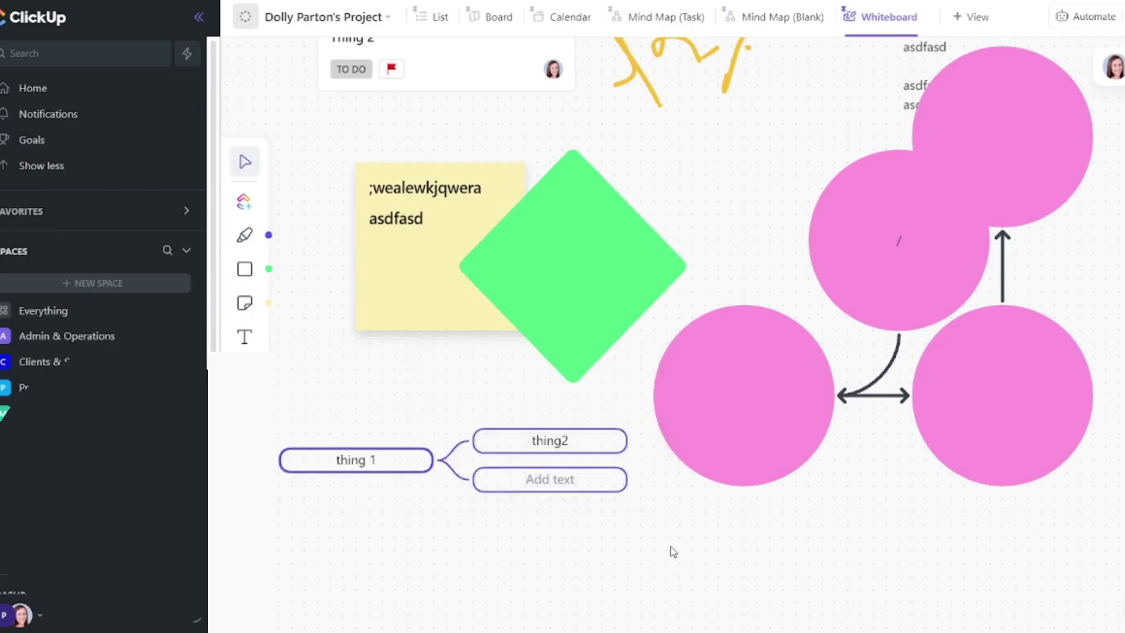
# Move the website card below the mind map and the asdfasd text block above the task card.
pyautogui.scroll(-3, 753, 383)
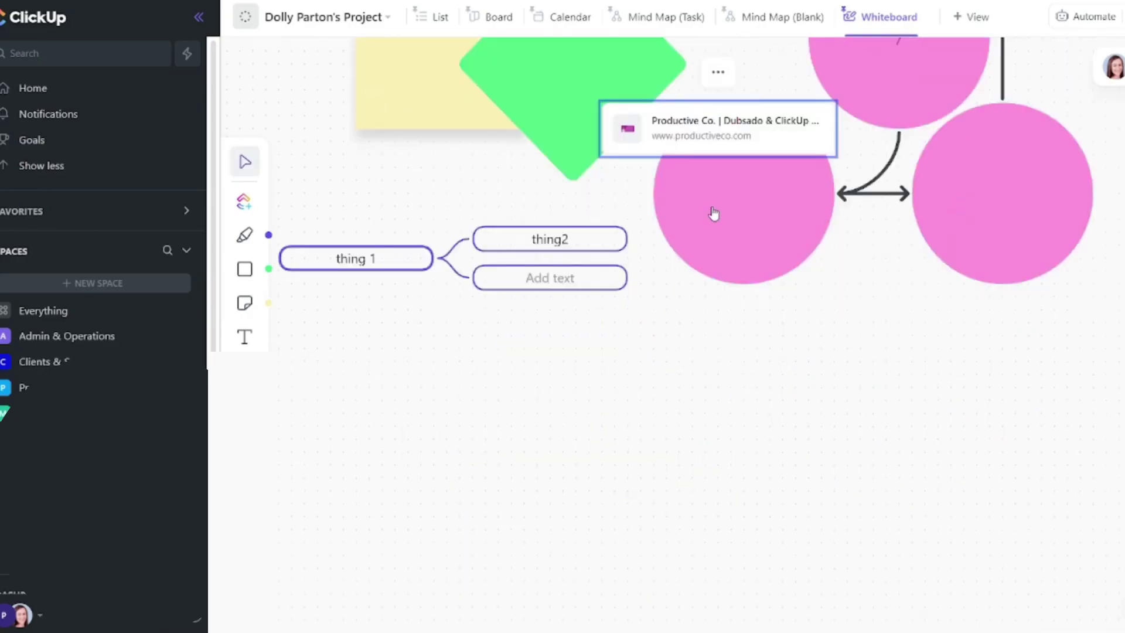
pyautogui.moveTo(789, 151); pyautogui.dragTo(732, 427)
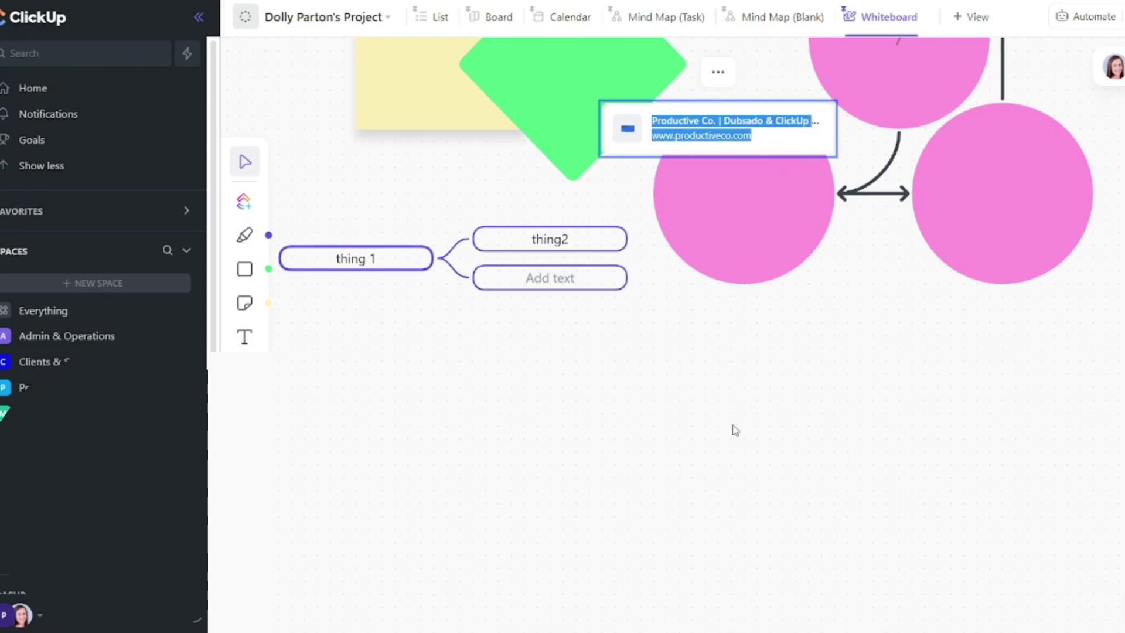
pyautogui.click(765, 147)
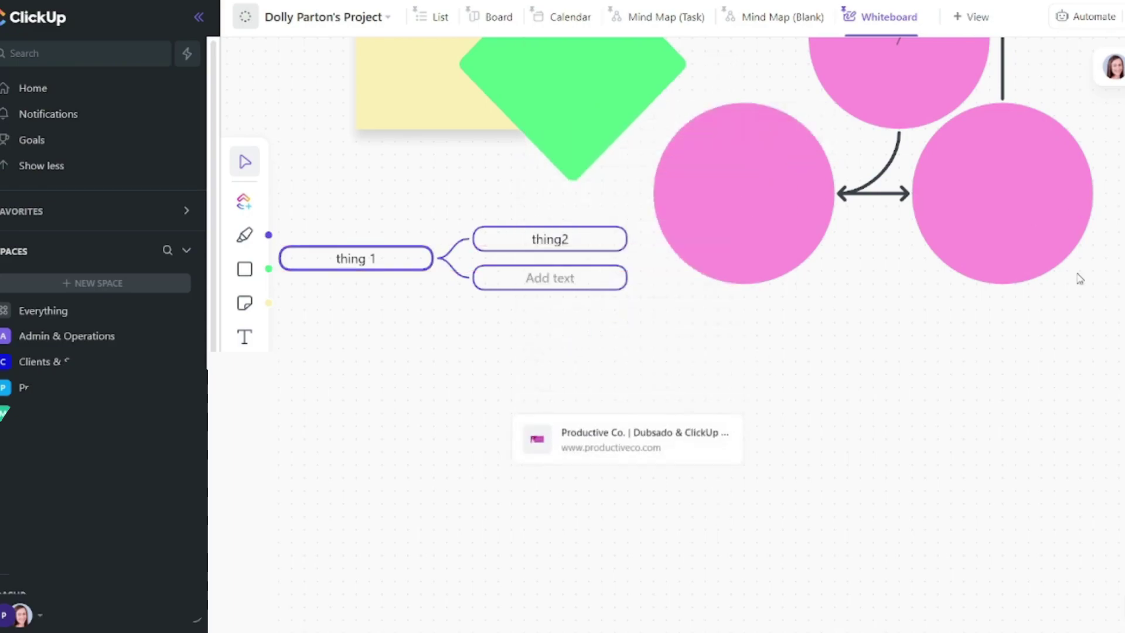
pyautogui.scroll(6, 1076, 278)
pyautogui.moveTo(913, 293); pyautogui.dragTo(663, 81)
pyautogui.click(706, 132)
pyautogui.press('BackSpace')
pyautogui.write('/')
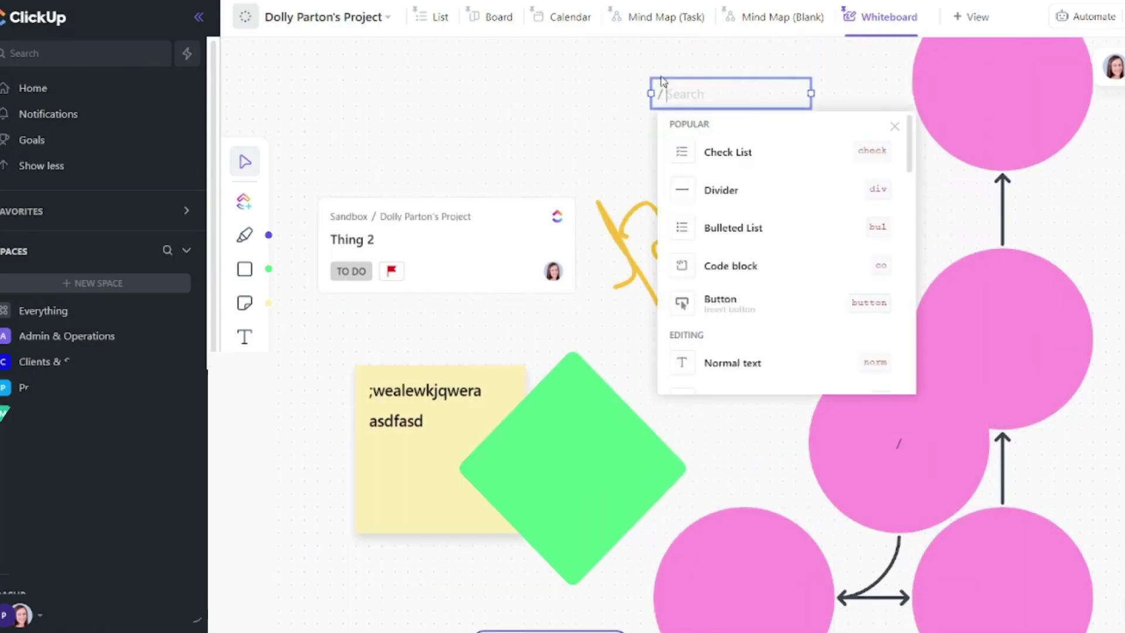
pyautogui.write('lin')
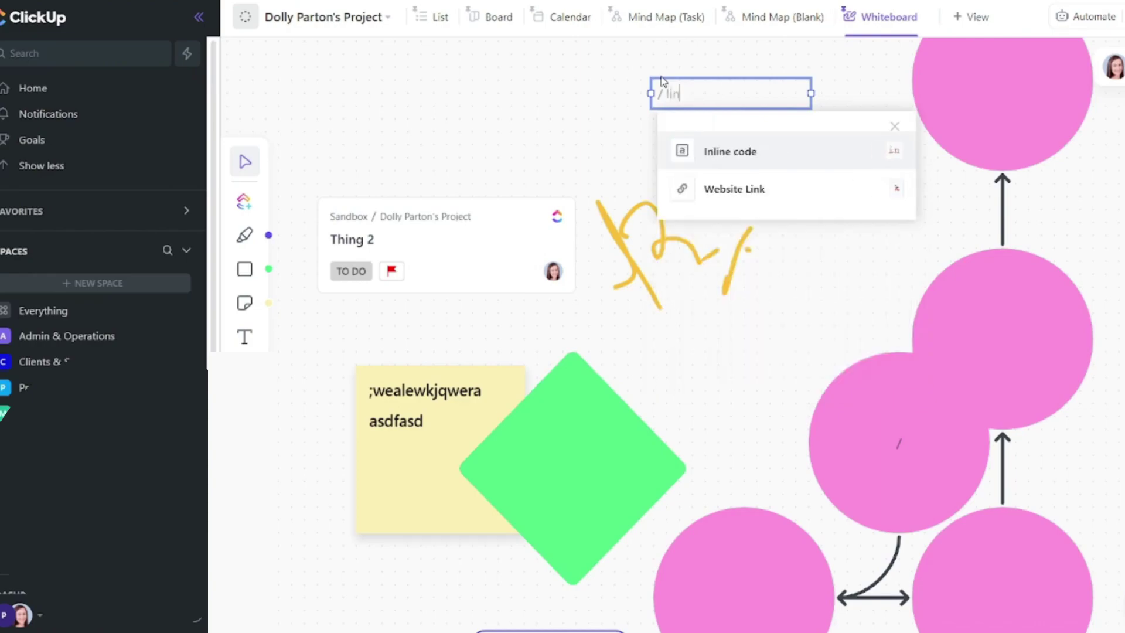
pyautogui.click(761, 192)
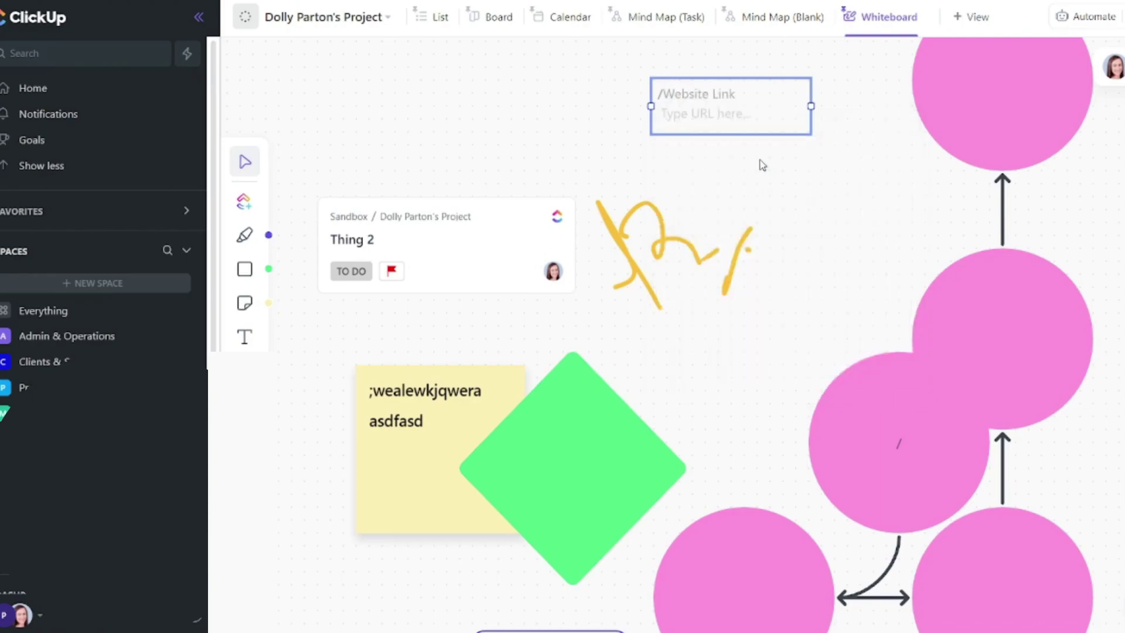
pyautogui.write('www.produc')
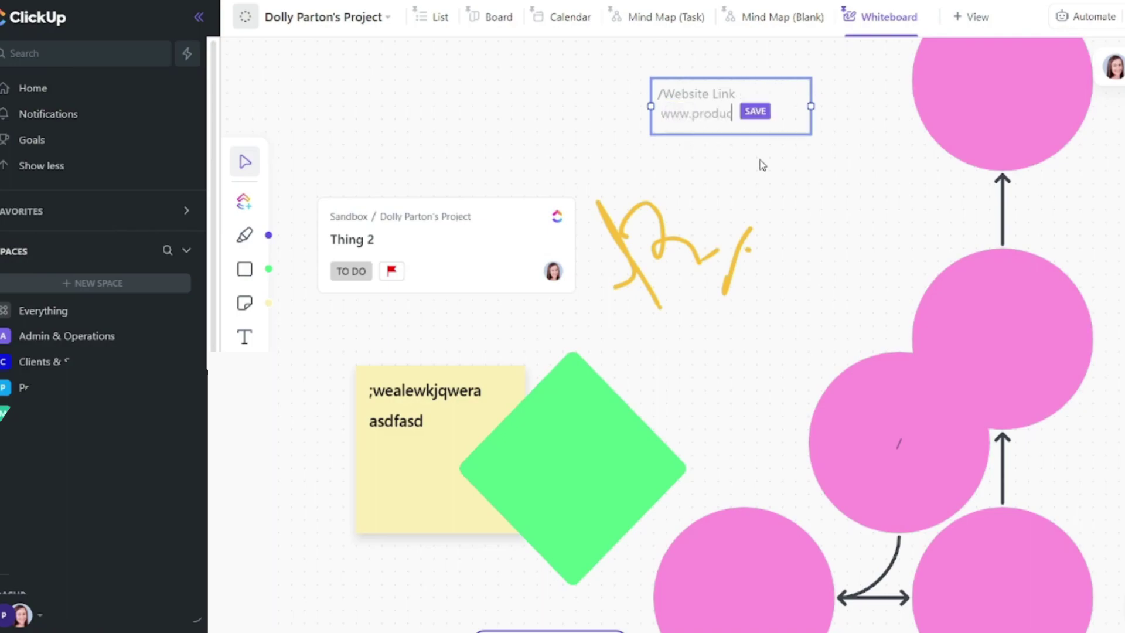
pyautogui.write('tiveco.co')
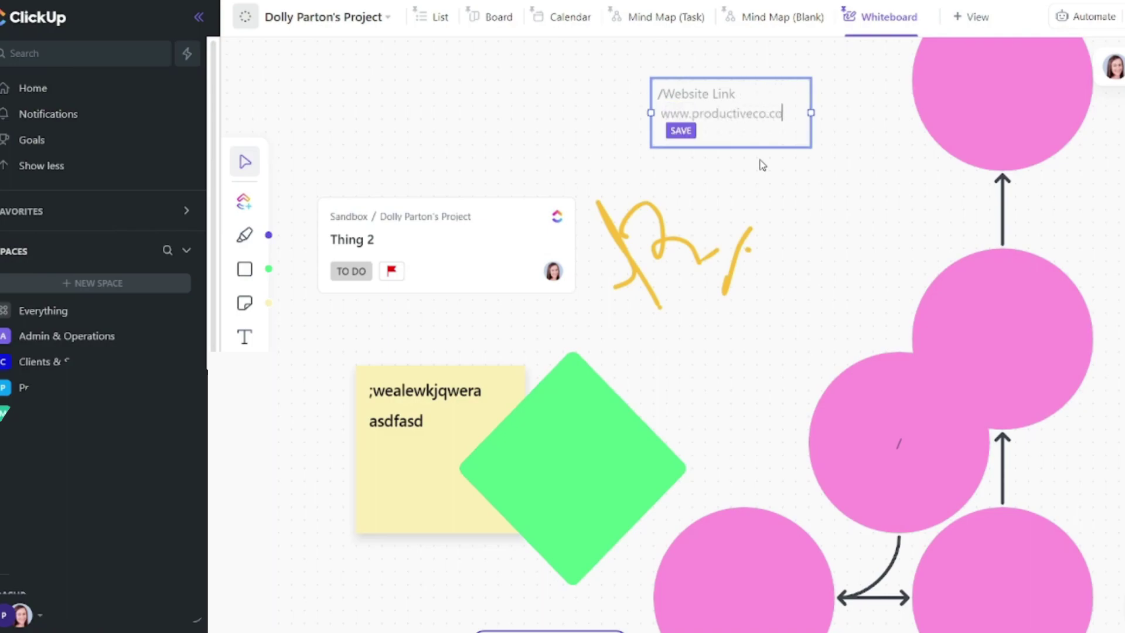
pyautogui.write('m')
pyautogui.press('Return')
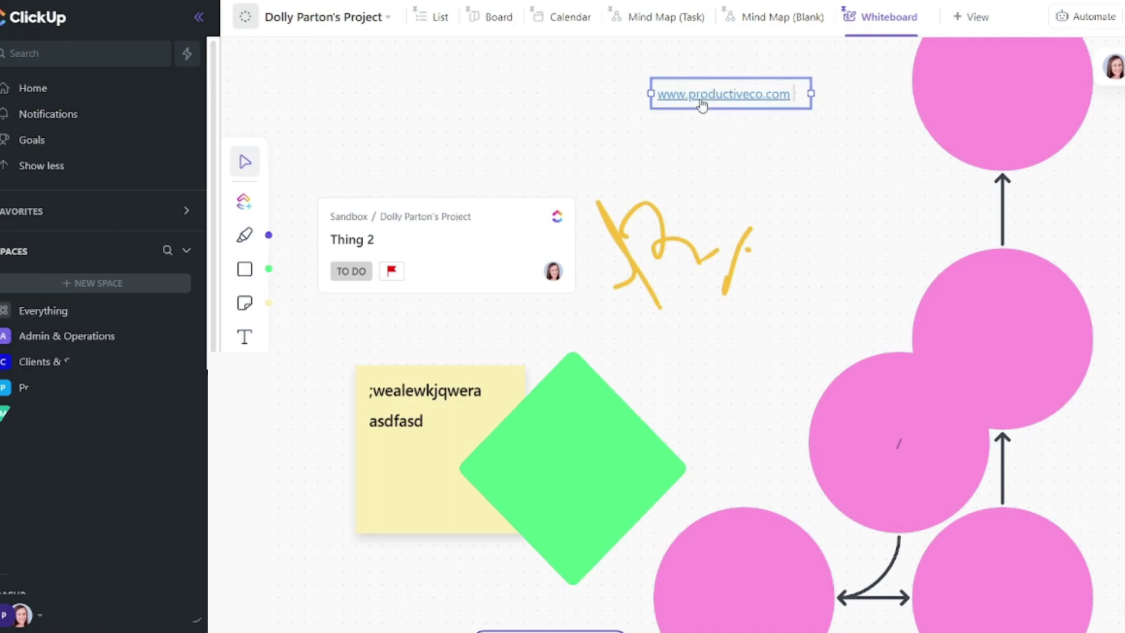
pyautogui.scroll(-7, 613, 324)
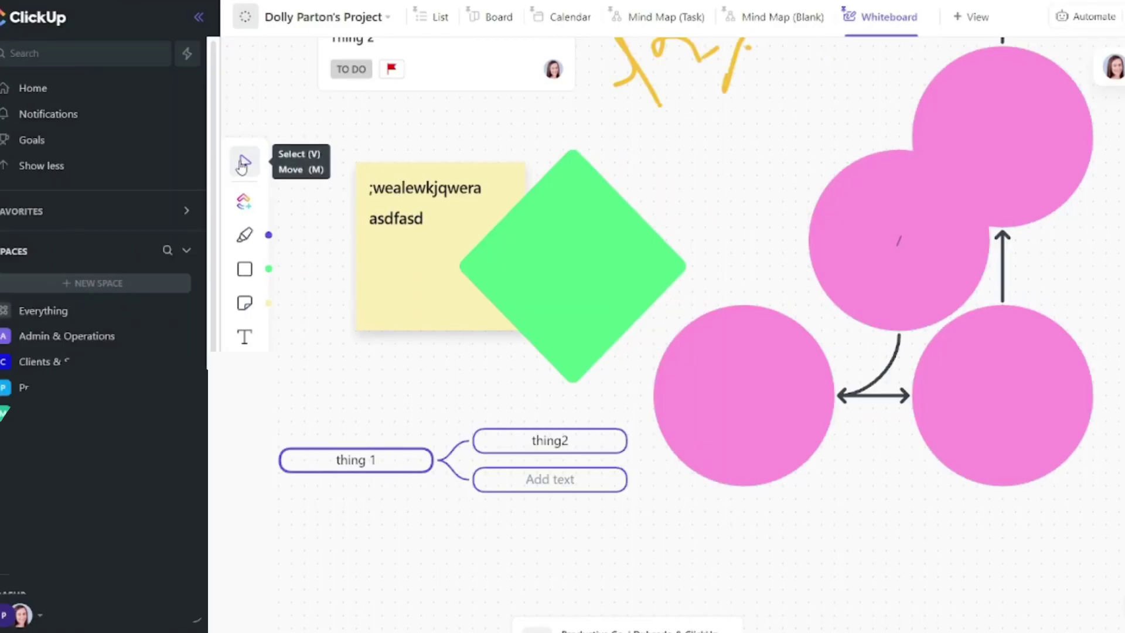
pyautogui.click(244, 163)
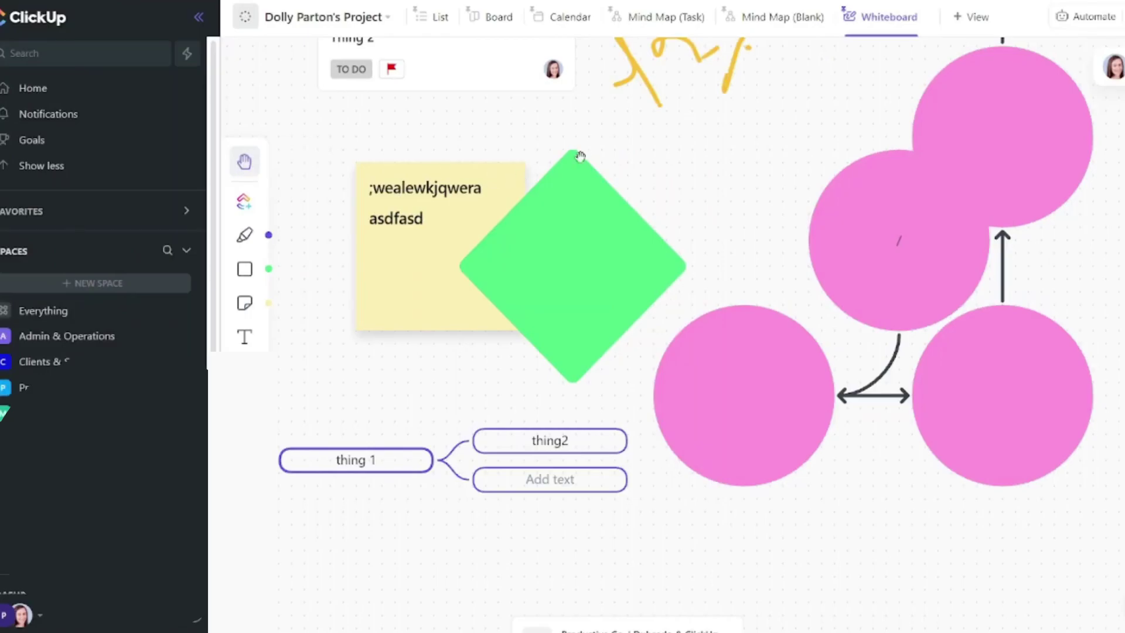
pyautogui.hscroll(3, 736, 186)
pyautogui.hscroll(-9, 987, 221)
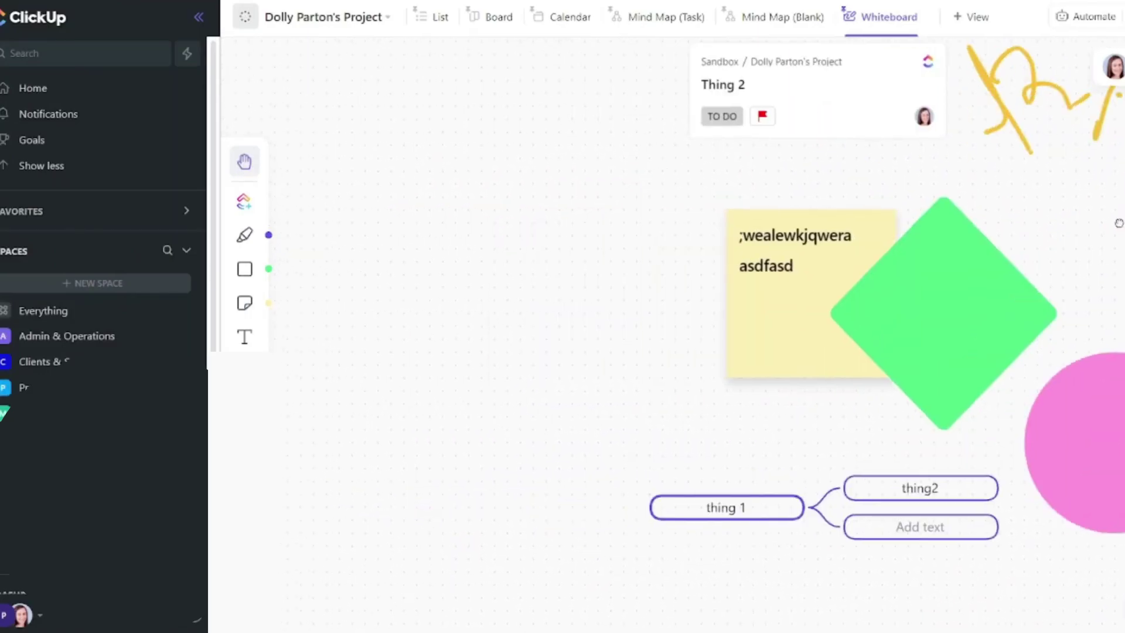
pyautogui.hscroll(8, 895, 231)
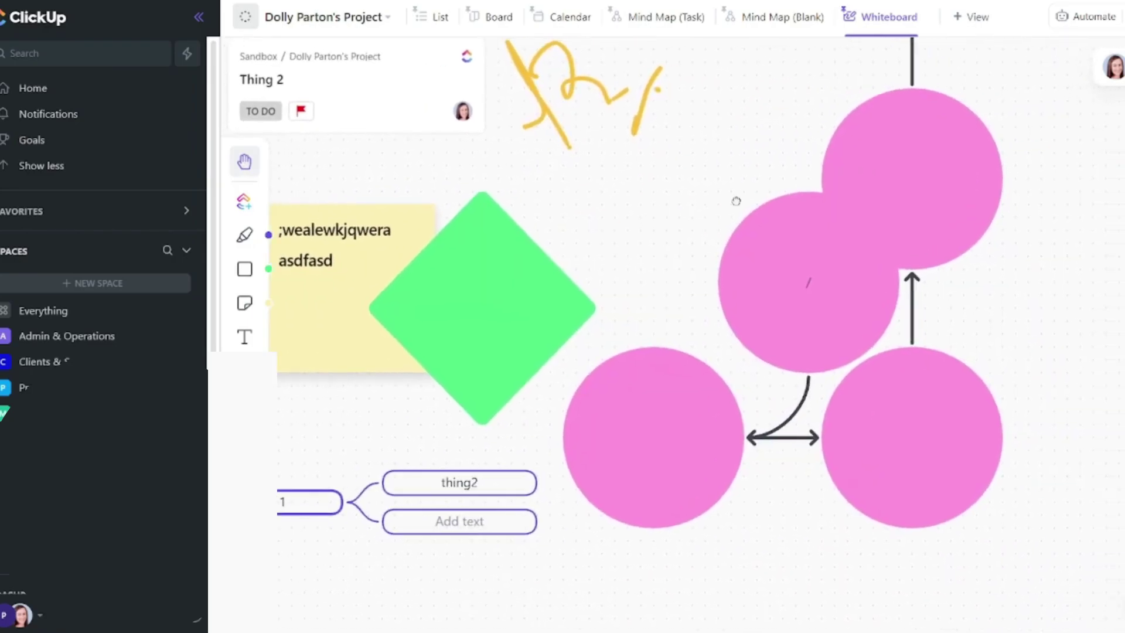
pyautogui.hscroll(-2, 775, 199)
pyautogui.click(252, 168)
pyautogui.moveTo(621, 147); pyautogui.dragTo(1061, 548)
pyautogui.click(949, 559)
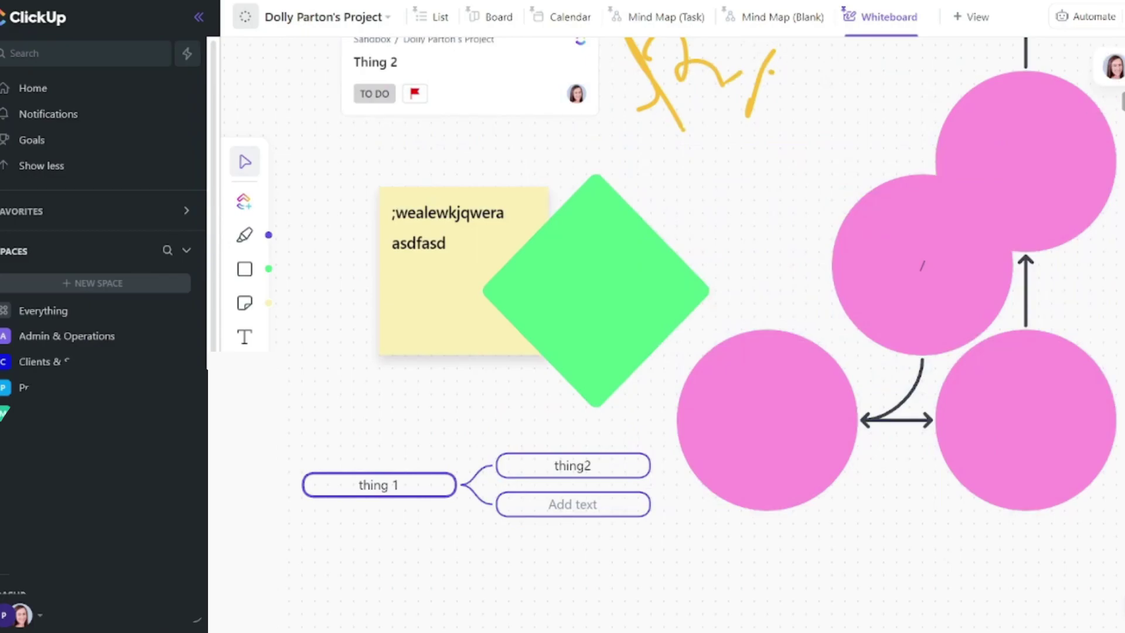
pyautogui.scroll(-3, 735, 446)
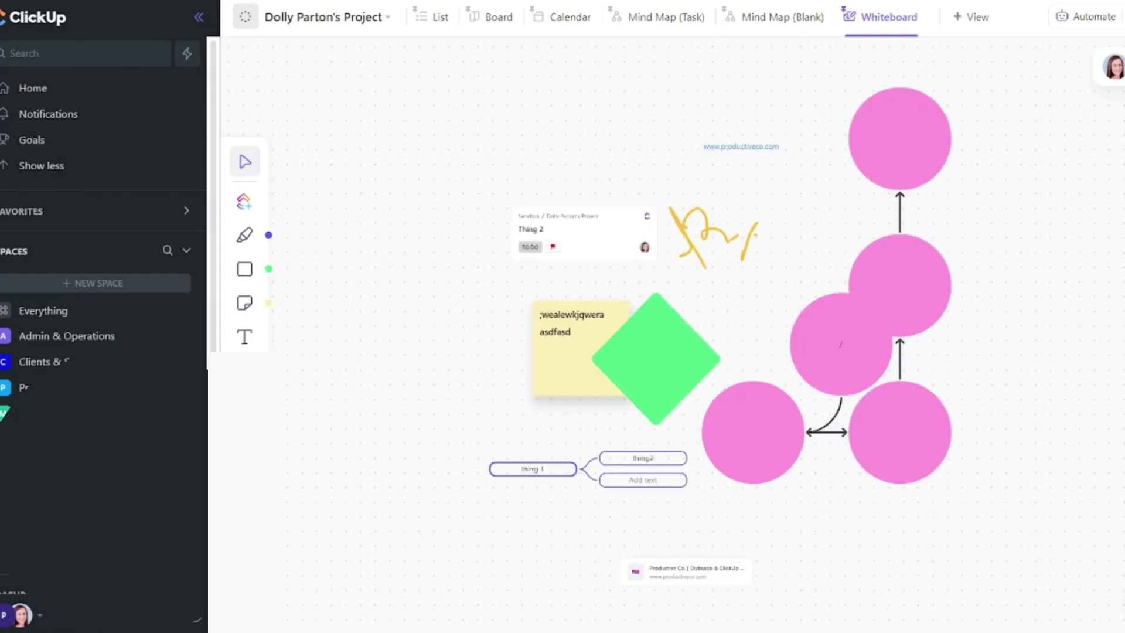
pyautogui.hotkey('shift', '/')
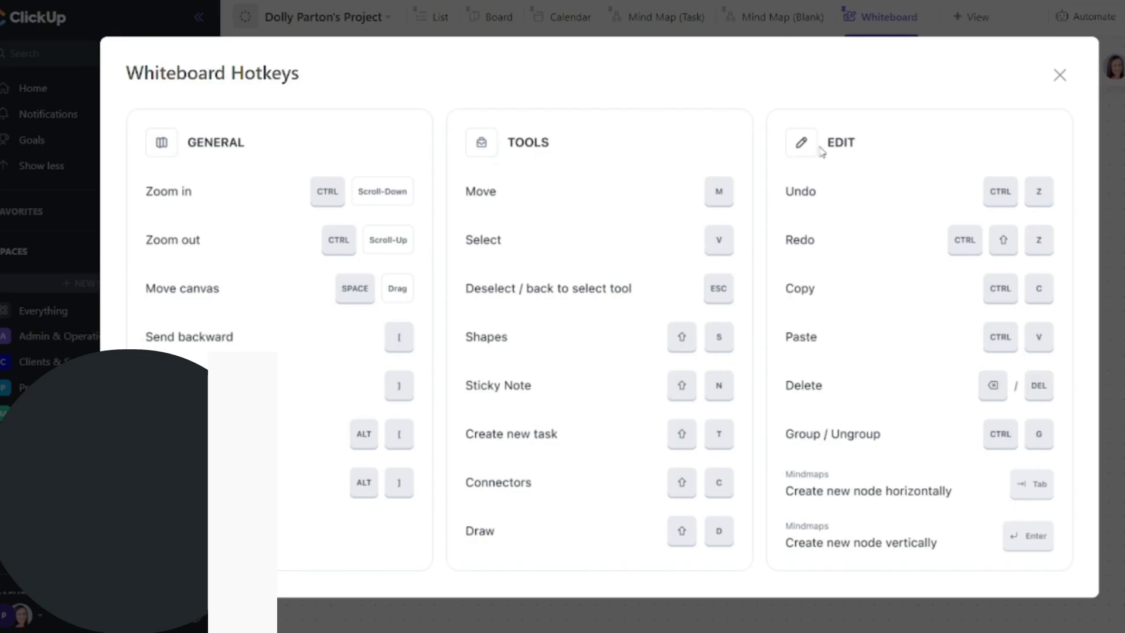
pyautogui.click(1057, 85)
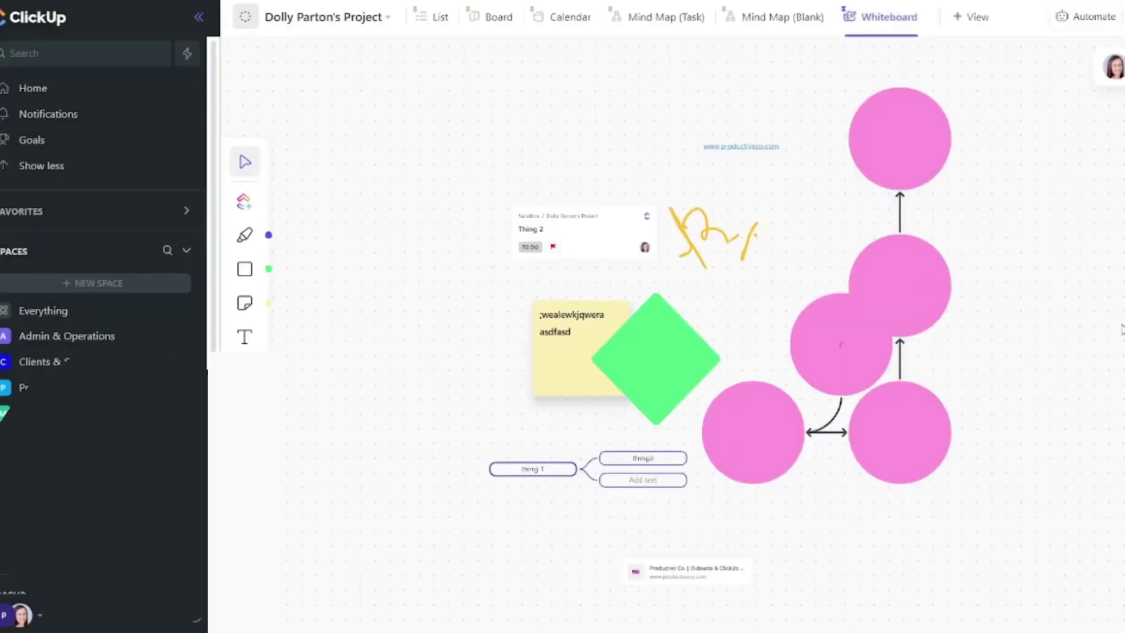